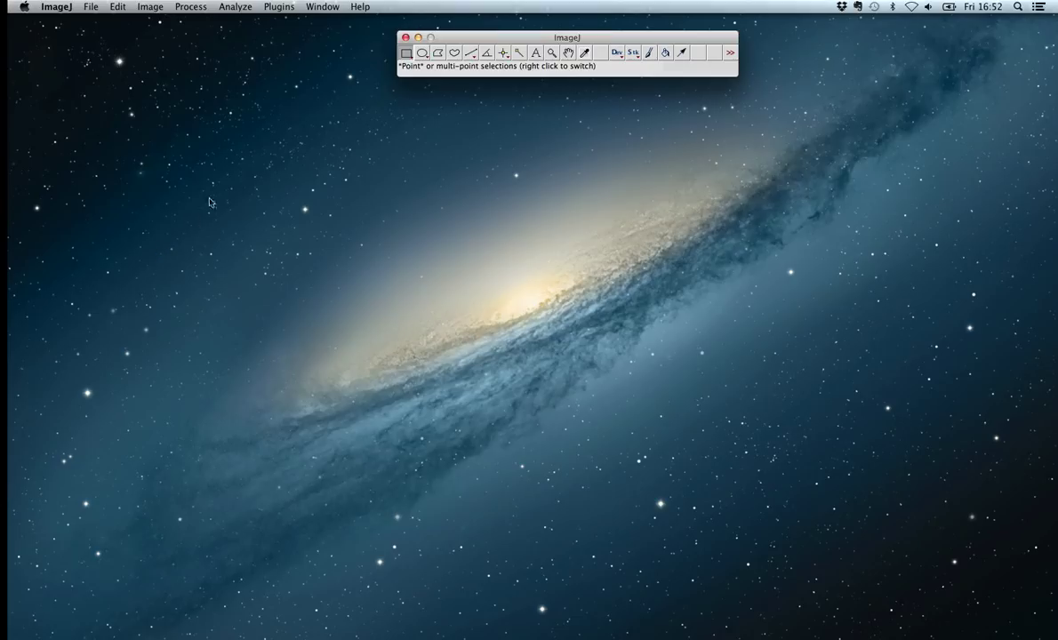
Import P-TRE_10_R3D_D3D.dv with the Bio-Formats Importer, accepting the default import options.
{"action": "left_click_drag", "start_coordinate": [575, 42], "coordinate": [570, 37]}
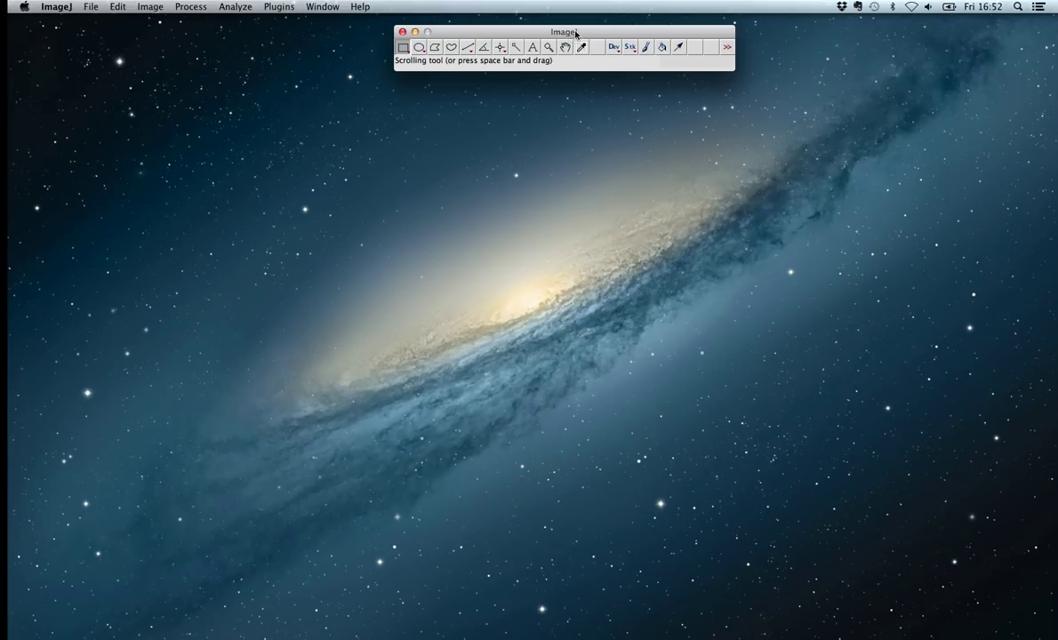
{"action": "left_click_drag", "start_coordinate": [575, 34], "coordinate": [570, 31]}
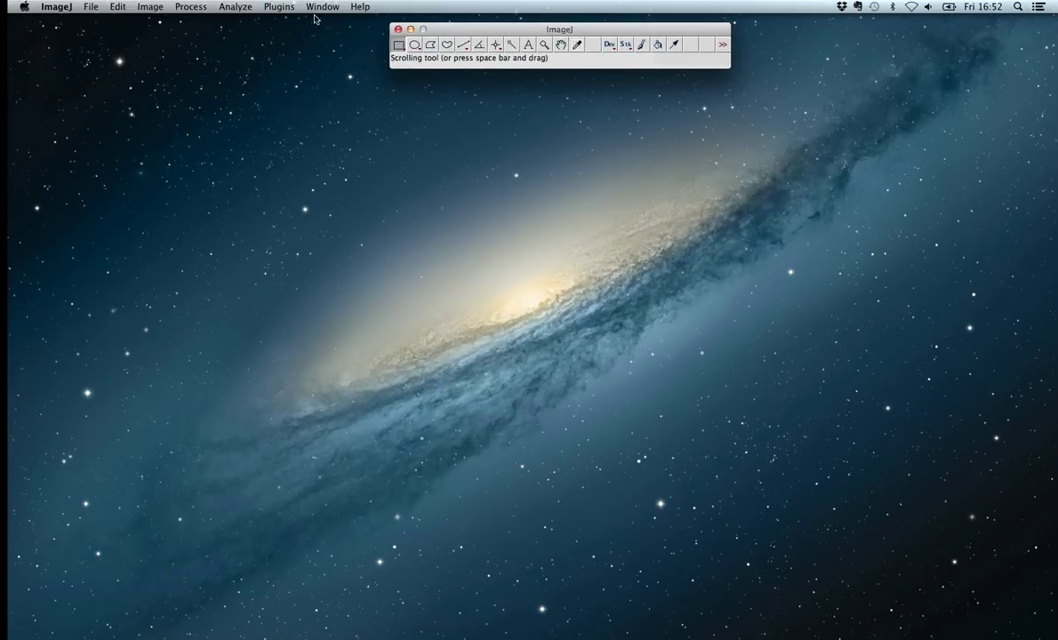
{"action": "left_click", "coordinate": [281, 8]}
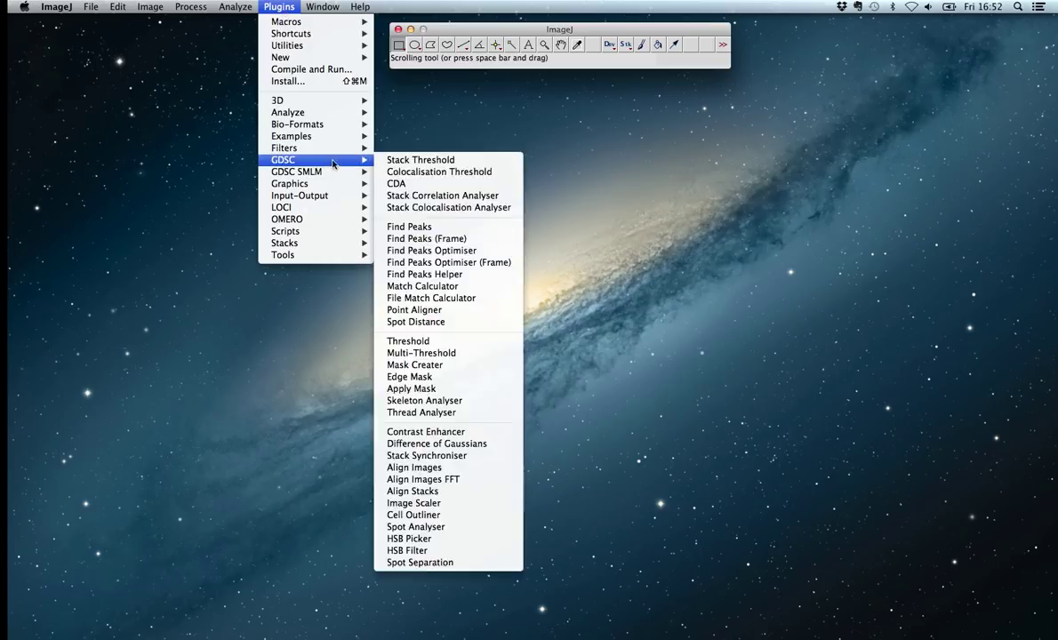
{"action": "mouse_move", "coordinate": [337, 129]}
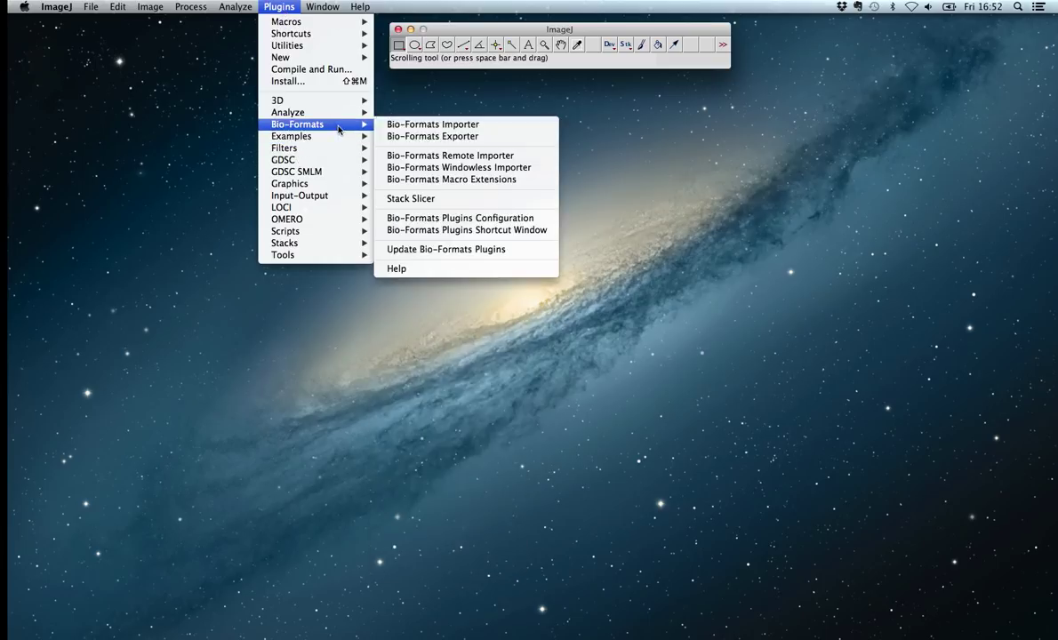
{"action": "left_click", "coordinate": [442, 125]}
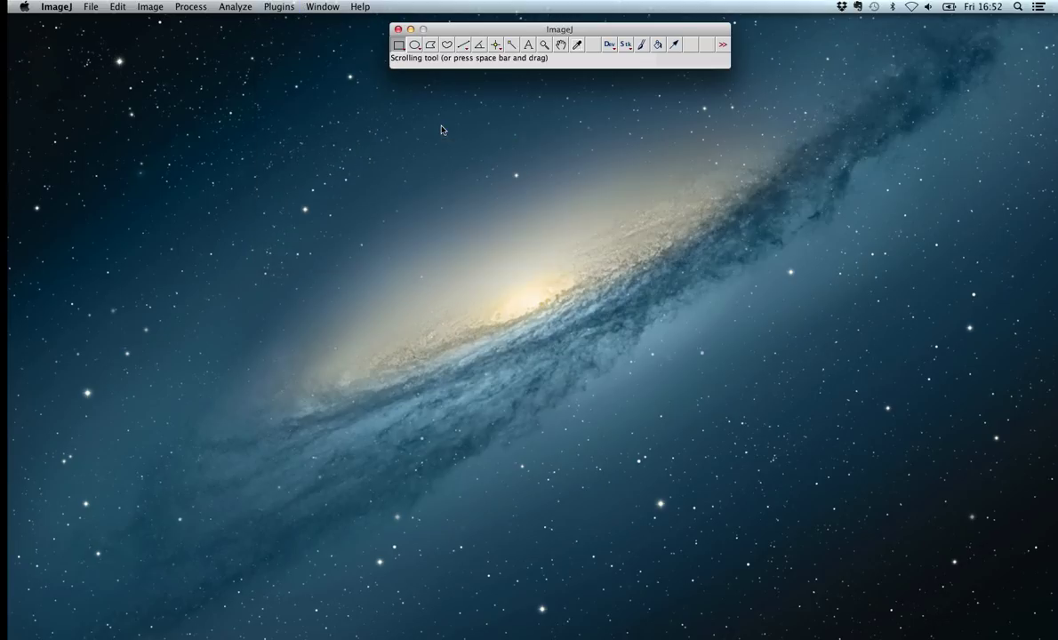
{"action": "left_click_drag", "start_coordinate": [591, 111], "coordinate": [581, 104]}
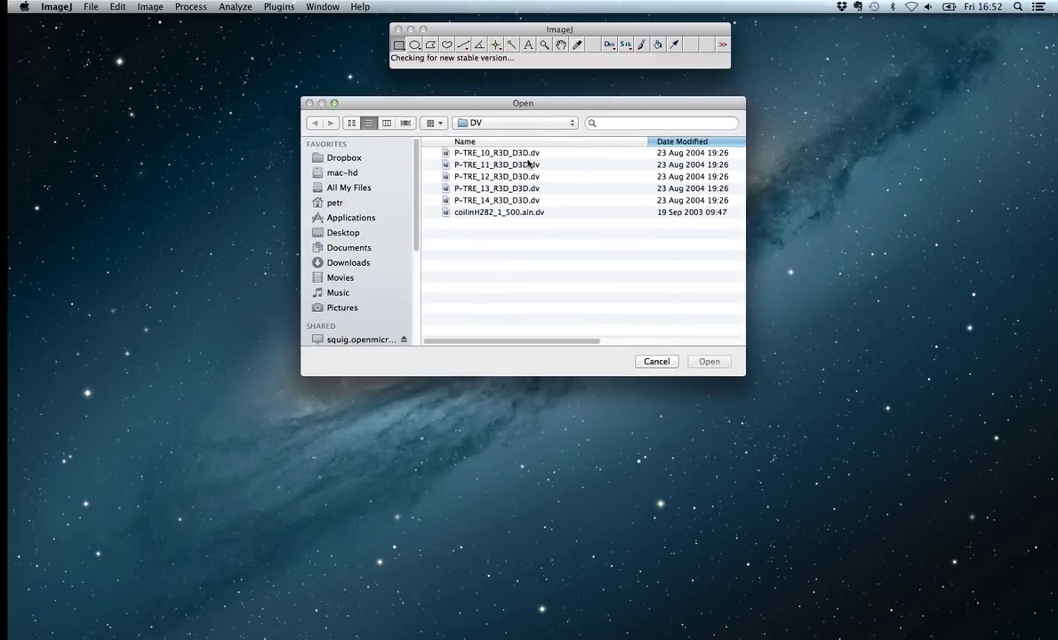
{"action": "left_click", "coordinate": [527, 157]}
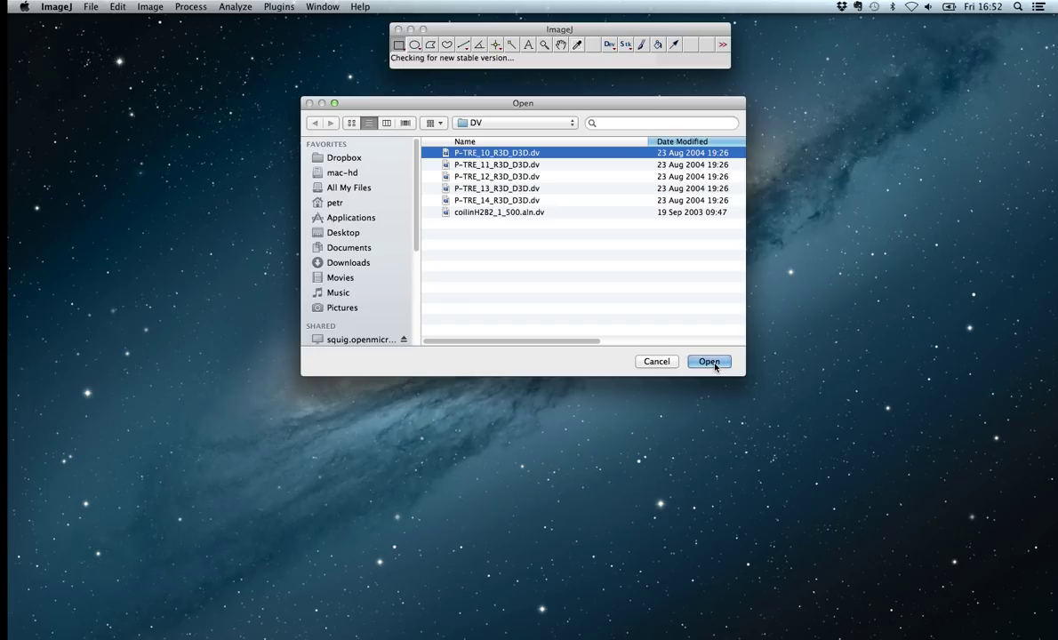
{"action": "left_click", "coordinate": [715, 364]}
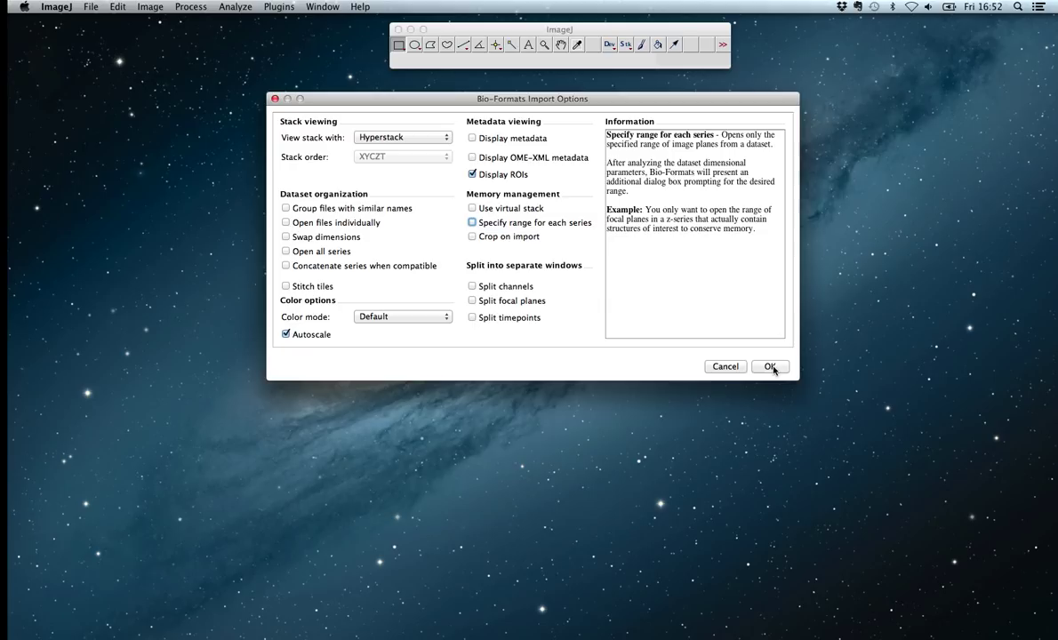
{"action": "left_click", "coordinate": [769, 366]}
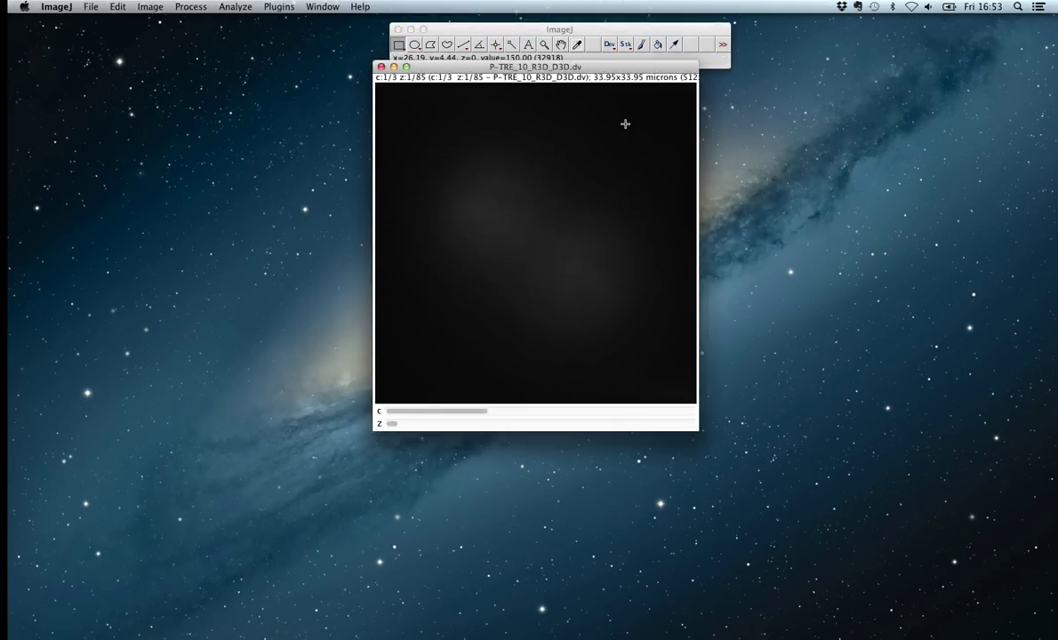
Move the stack to z slice 19 and open the ROI Manager with Show All and Labels enabled.
{"action": "left_click_drag", "start_coordinate": [571, 66], "coordinate": [574, 64]}
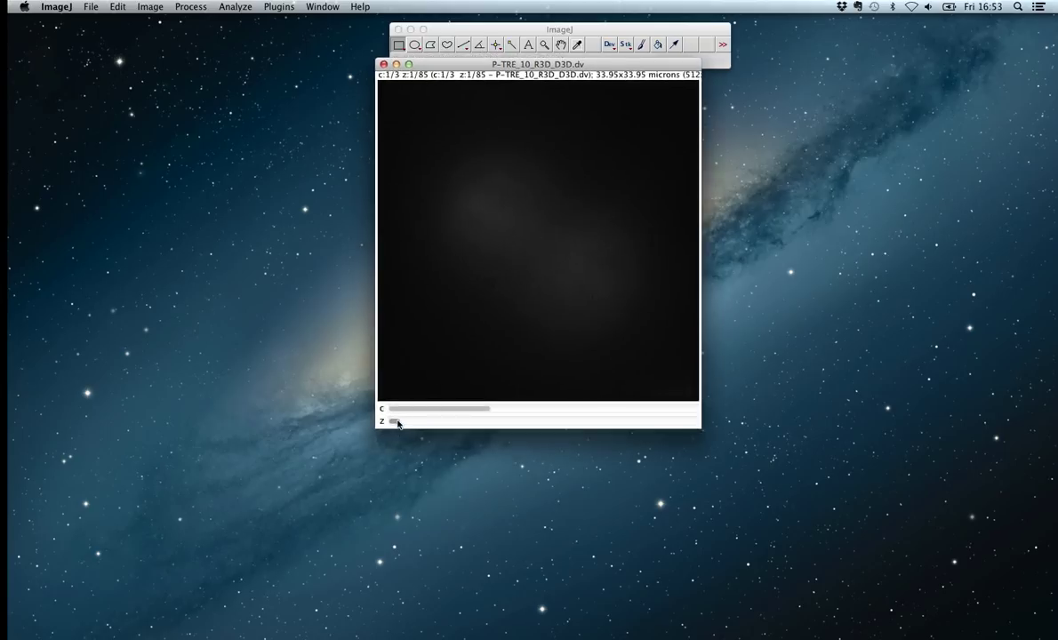
{"action": "left_click_drag", "start_coordinate": [395, 421], "coordinate": [457, 422]}
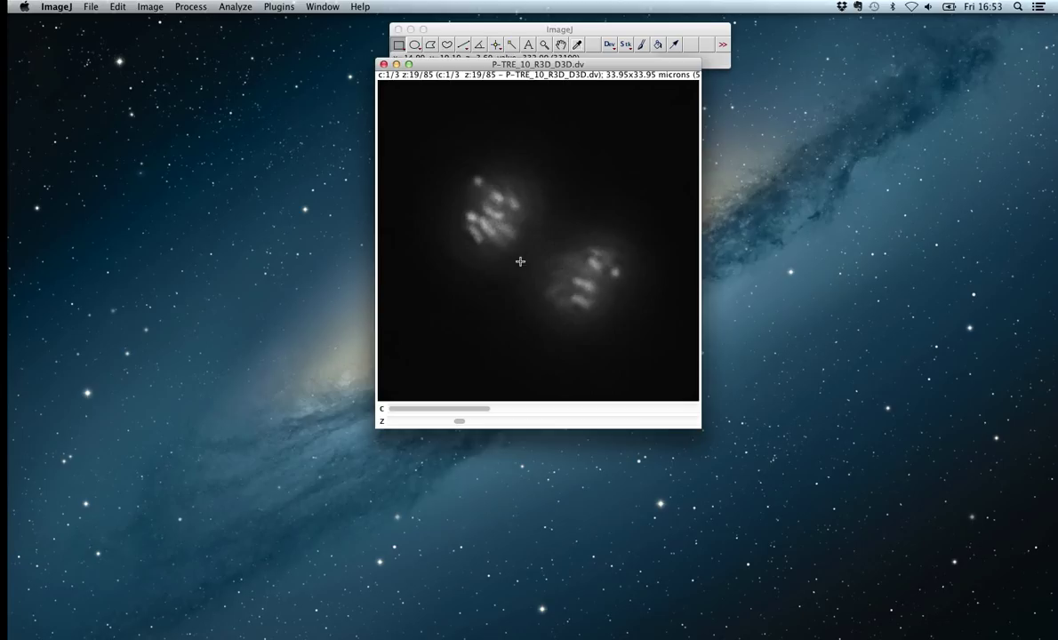
{"action": "left_click", "coordinate": [157, 10]}
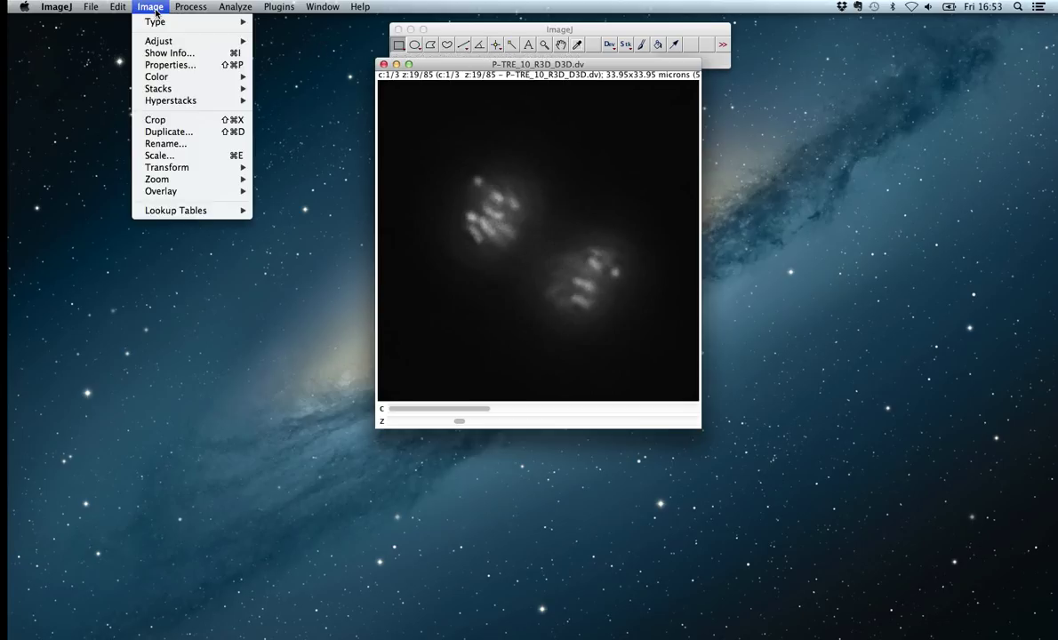
{"action": "mouse_move", "coordinate": [175, 43]}
{"action": "mouse_move", "coordinate": [233, 7]}
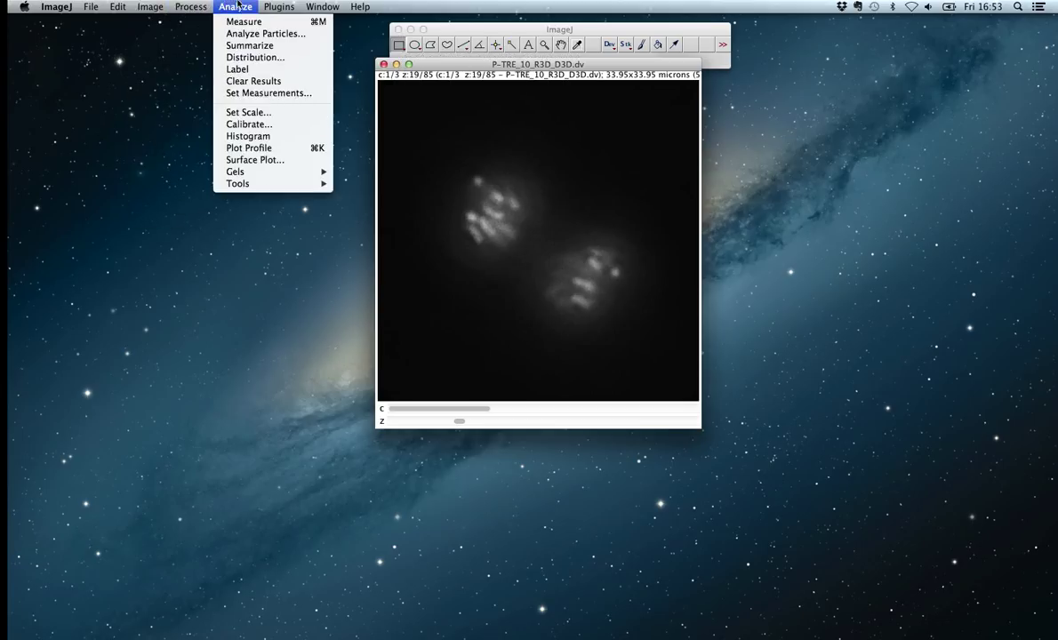
{"action": "mouse_move", "coordinate": [255, 184]}
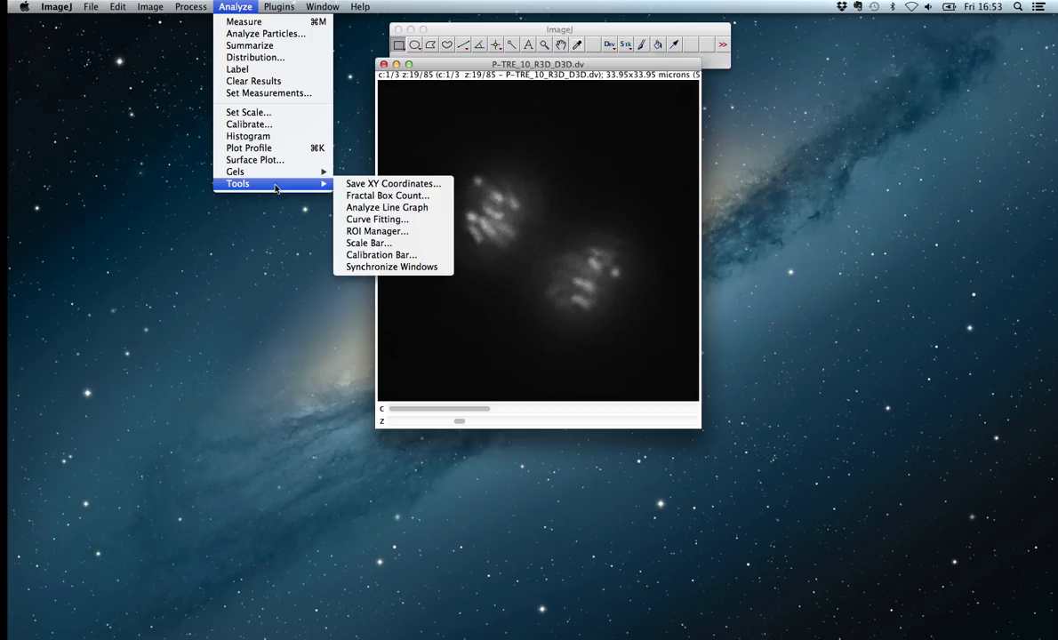
{"action": "left_click", "coordinate": [385, 232]}
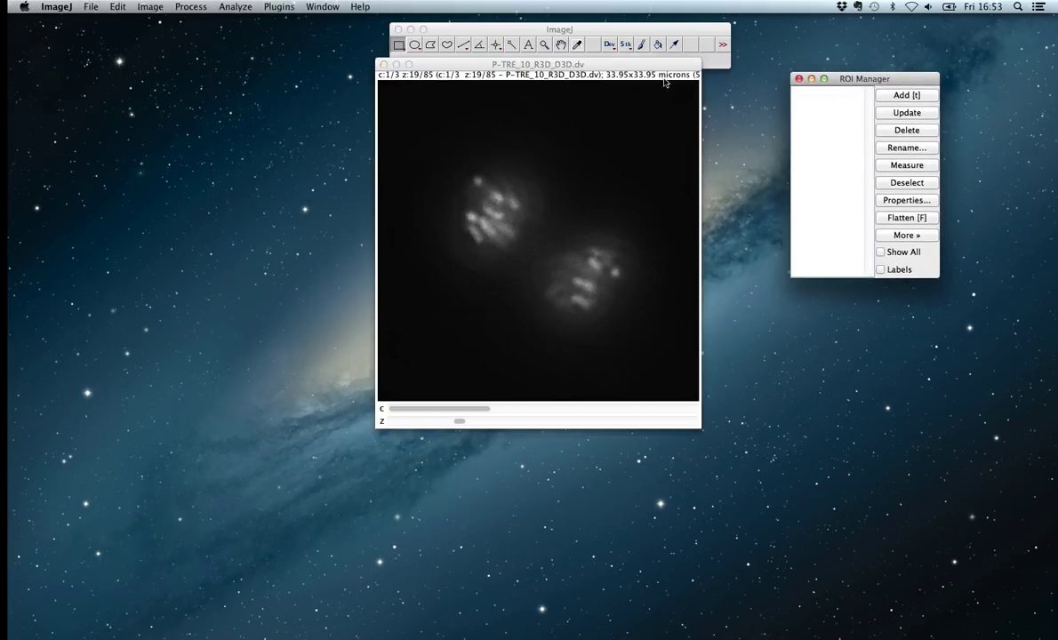
{"action": "left_click_drag", "start_coordinate": [600, 64], "coordinate": [593, 83]}
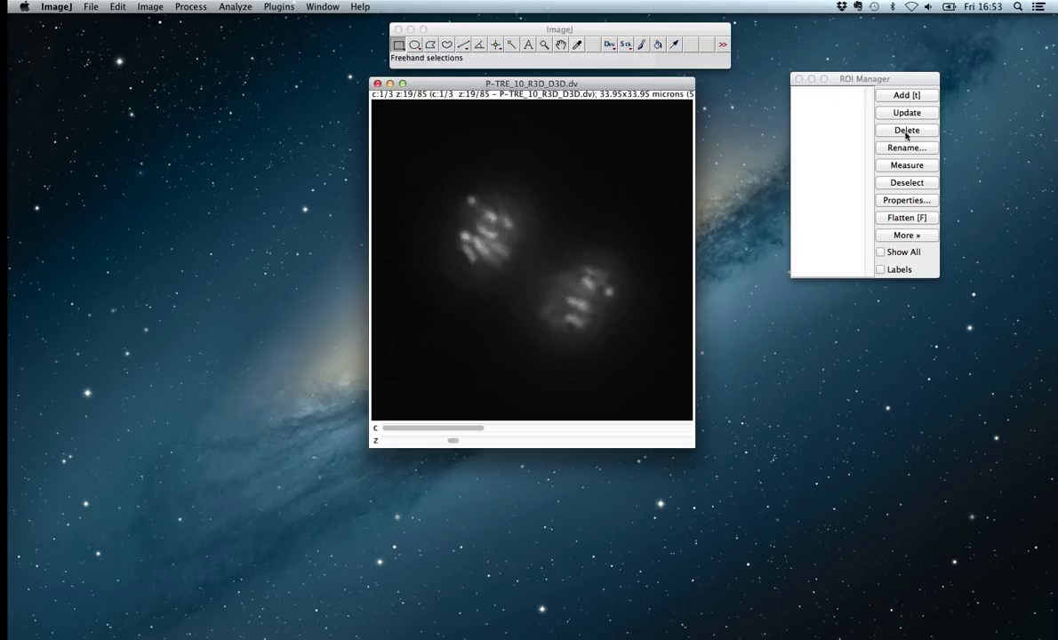
{"action": "left_click", "coordinate": [880, 252]}
{"action": "left_click", "coordinate": [880, 269]}
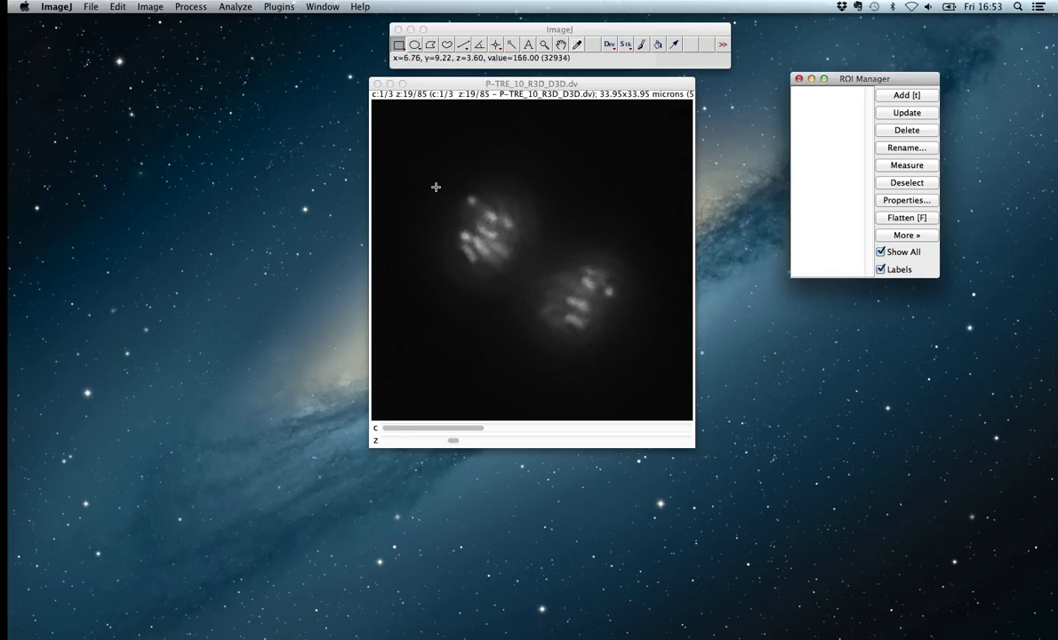
Add a rectangle around the upper-left cell and an ellipse around the lower-right cell to the ROI Manager.
{"action": "left_click_drag", "start_coordinate": [423, 170], "coordinate": [529, 279]}
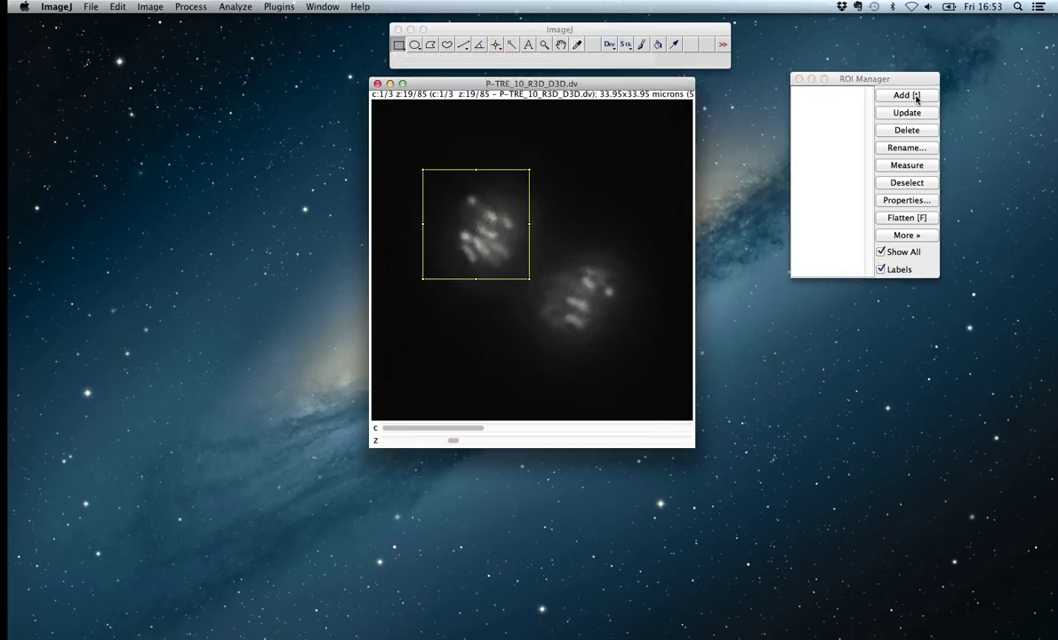
{"action": "left_click", "coordinate": [915, 95]}
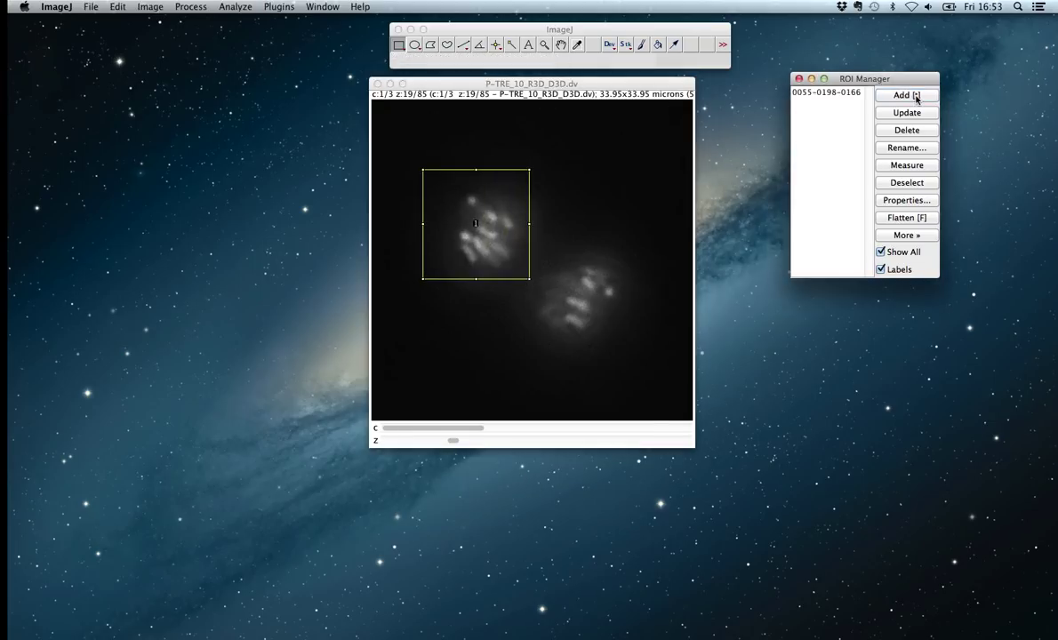
{"action": "left_click", "coordinate": [414, 45]}
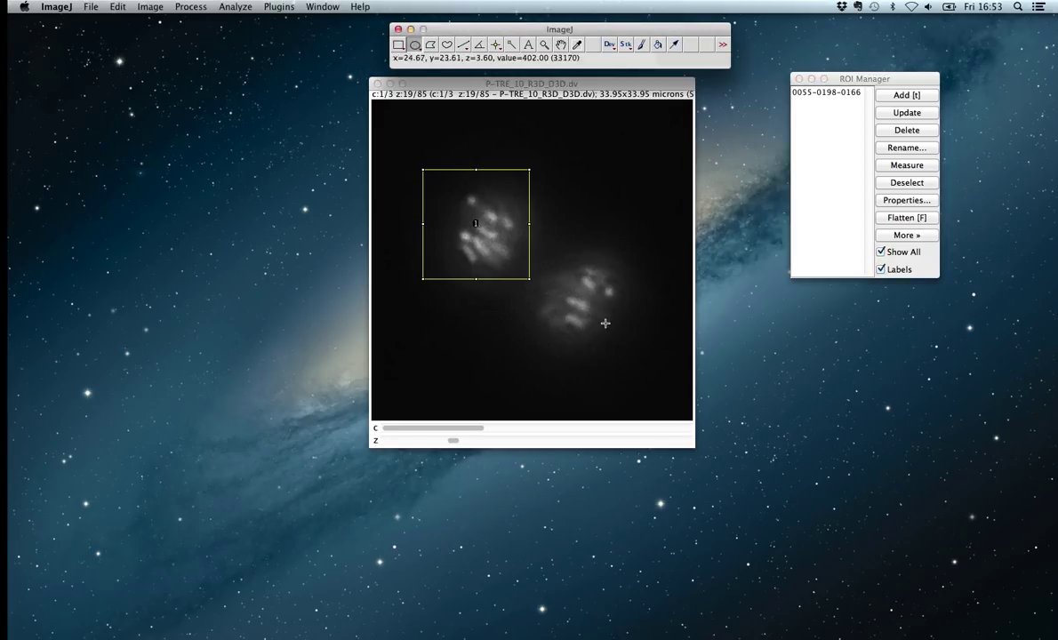
{"action": "mouse_move", "coordinate": [613, 350]}
{"action": "left_mouse_down"}
{"action": "mouse_move", "coordinate": [547, 243]}
{"action": "mouse_move", "coordinate": [529, 251]}
{"action": "left_mouse_up"}
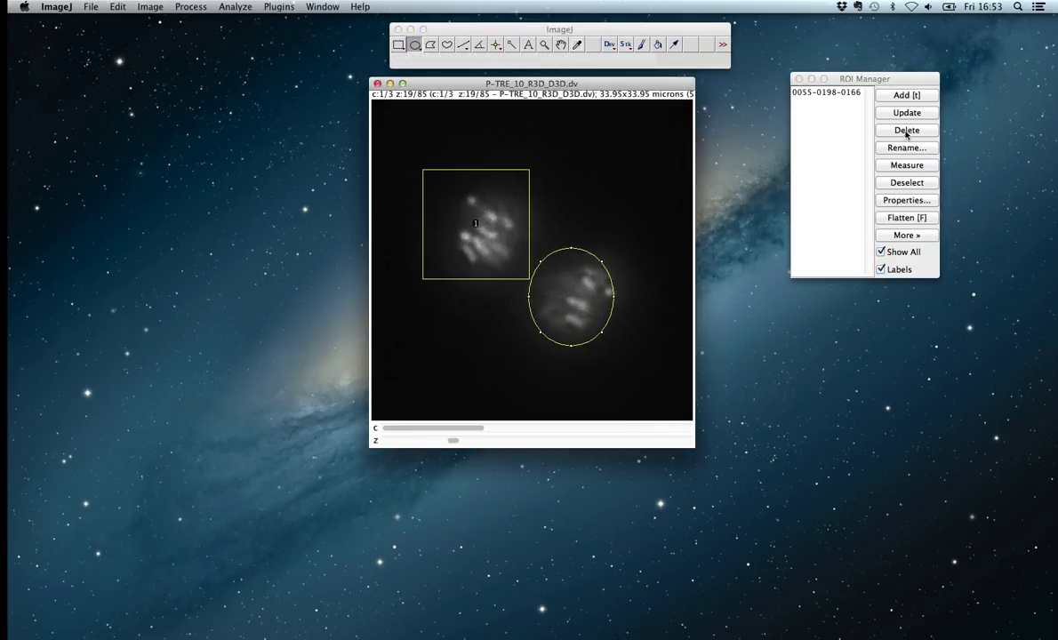
{"action": "left_click", "coordinate": [903, 96]}
{"action": "left_click_drag", "start_coordinate": [813, 79], "coordinate": [790, 79]}
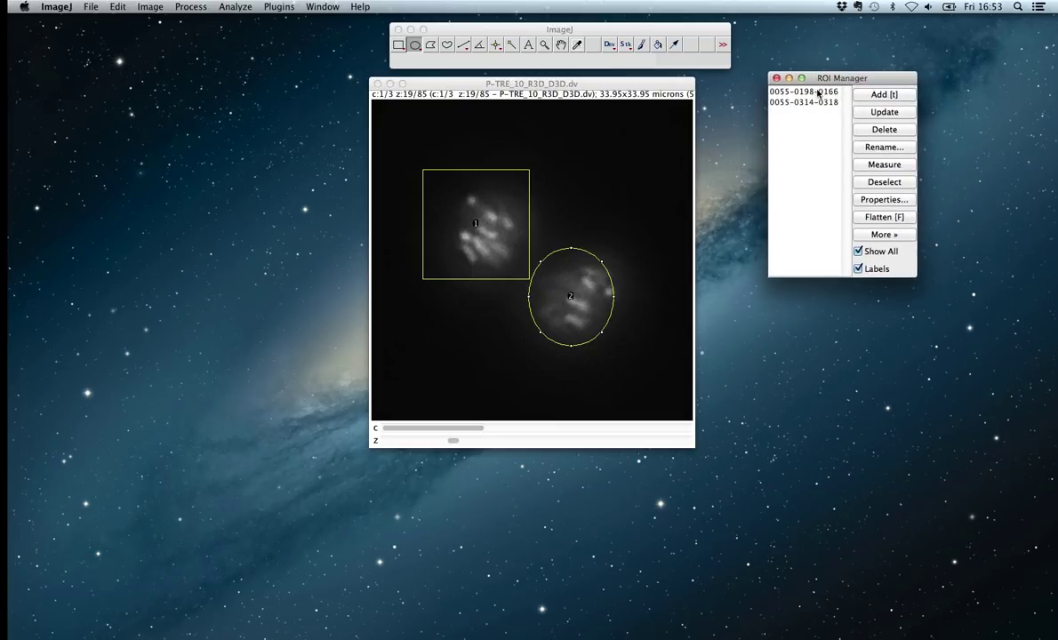
Show the Plugins > OMERO submenu with its Upload and Save to OMERO option.
{"action": "left_click", "coordinate": [278, 7]}
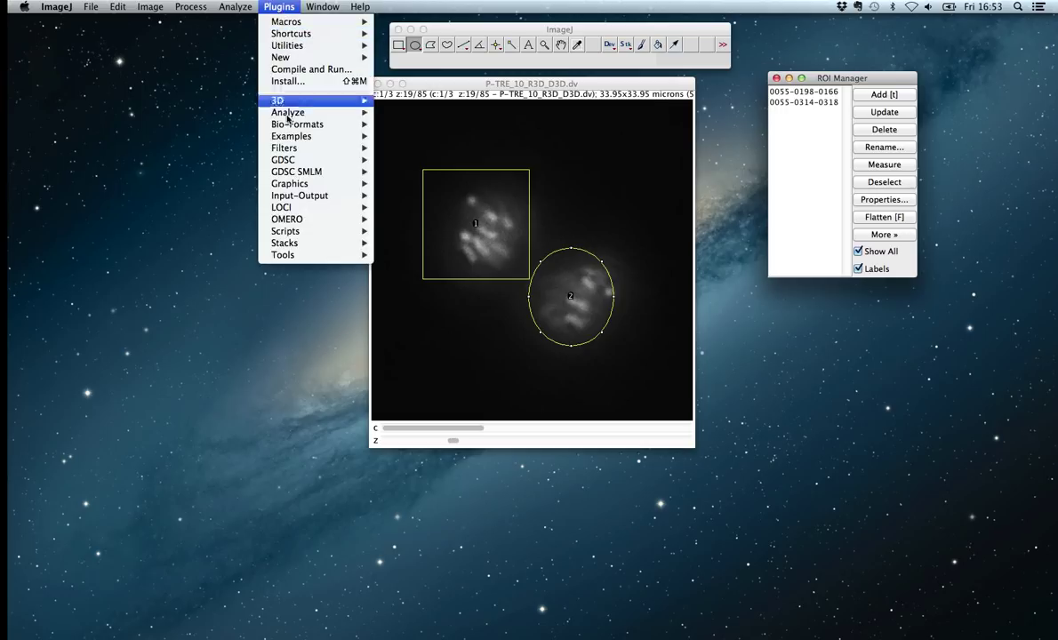
{"action": "mouse_move", "coordinate": [301, 224]}
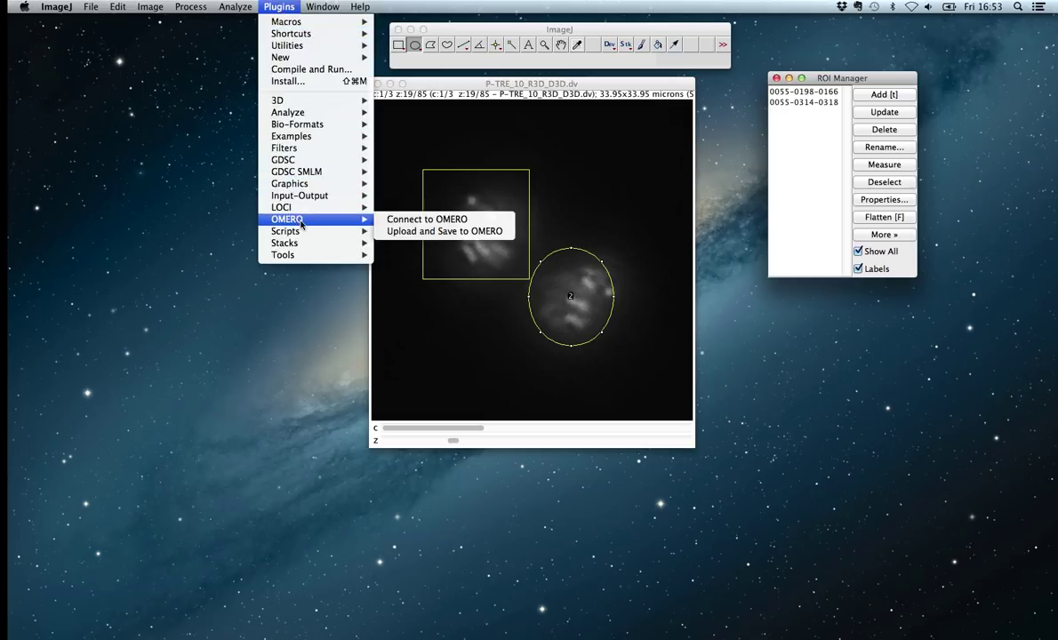
Choose Upload and Save to OMERO and log in to the server with the account password.
{"action": "left_click", "coordinate": [438, 233]}
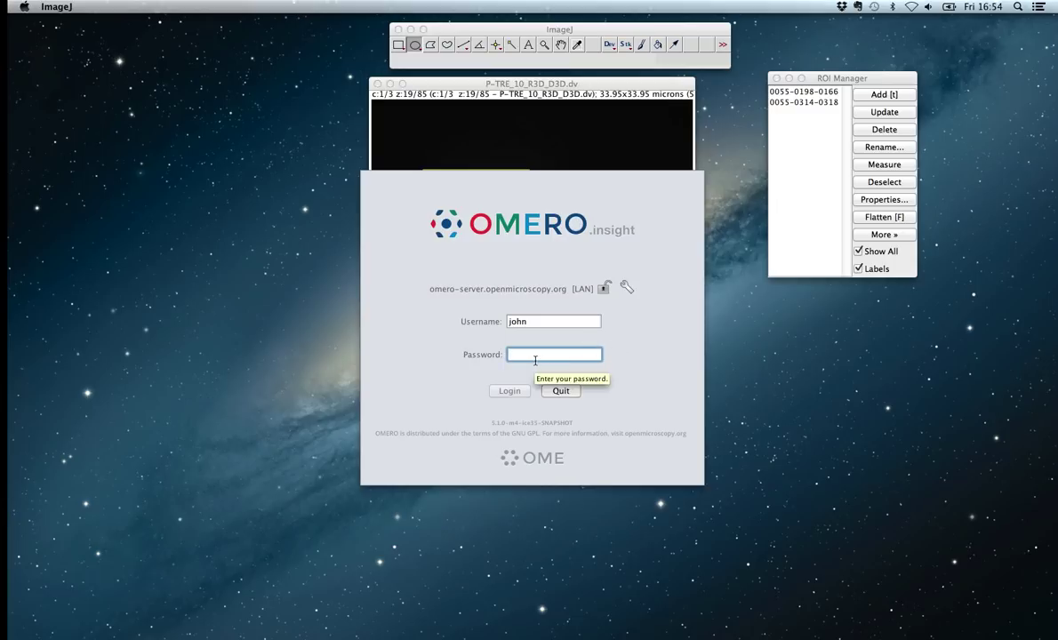
{"action": "type", "text": "•••"}
{"action": "left_click", "coordinate": [510, 392]}
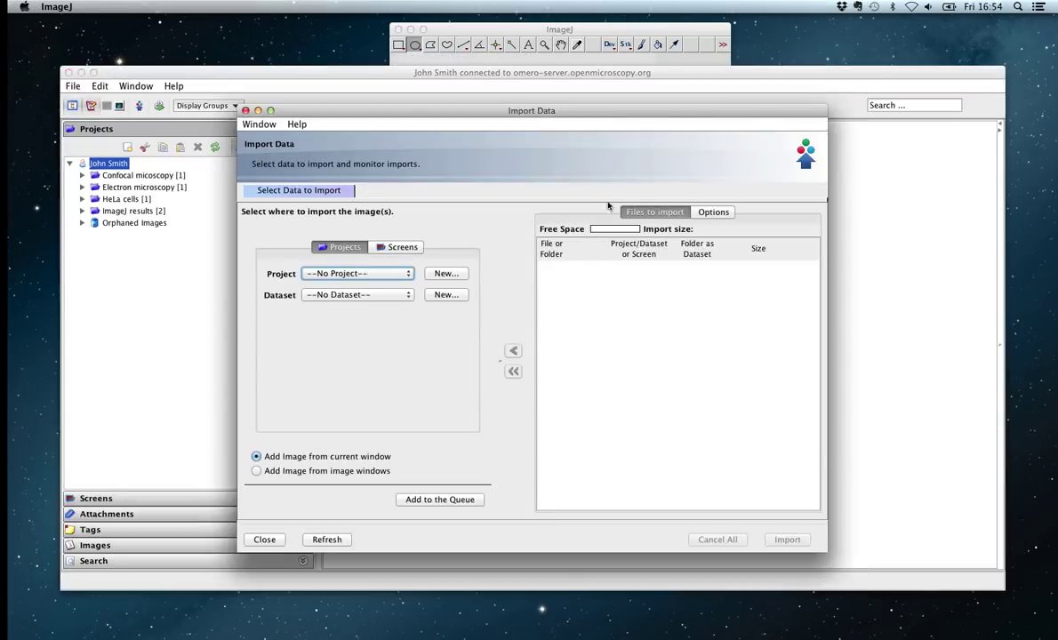
Queue the current ImageJ image for import into project ImageJ results, dataset original_format.
{"action": "left_click_drag", "start_coordinate": [542, 116], "coordinate": [536, 104]}
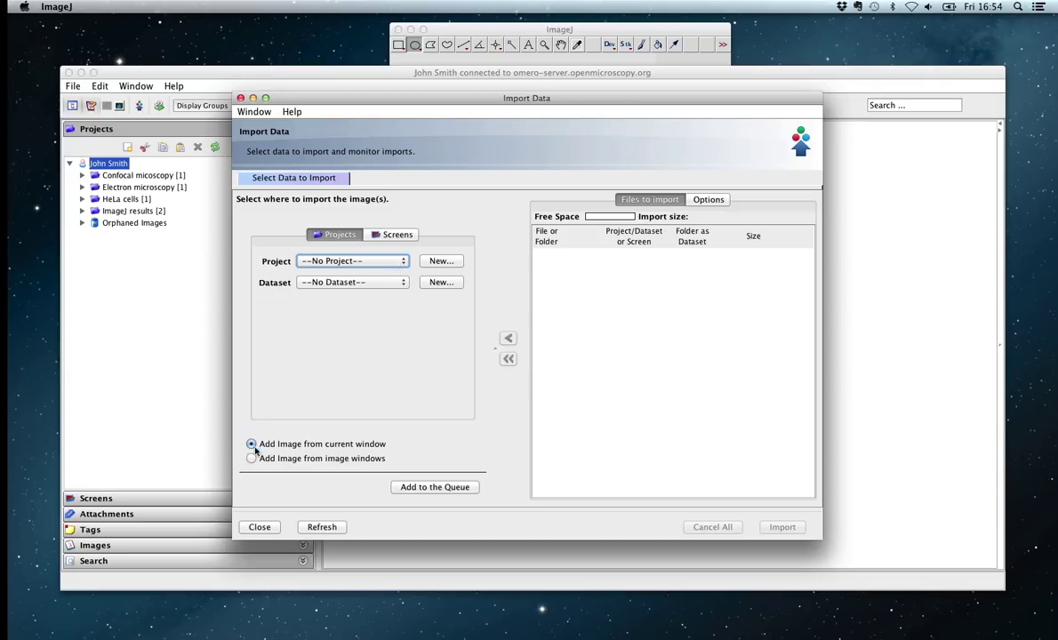
{"action": "left_click", "coordinate": [404, 262]}
{"action": "left_click", "coordinate": [377, 305]}
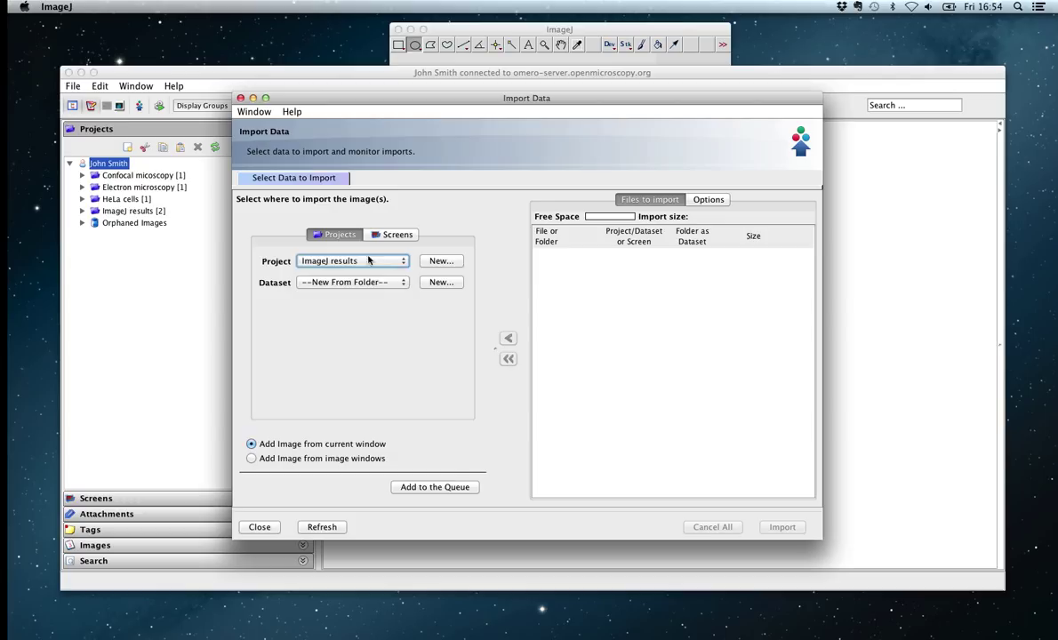
{"action": "left_click", "coordinate": [353, 282]}
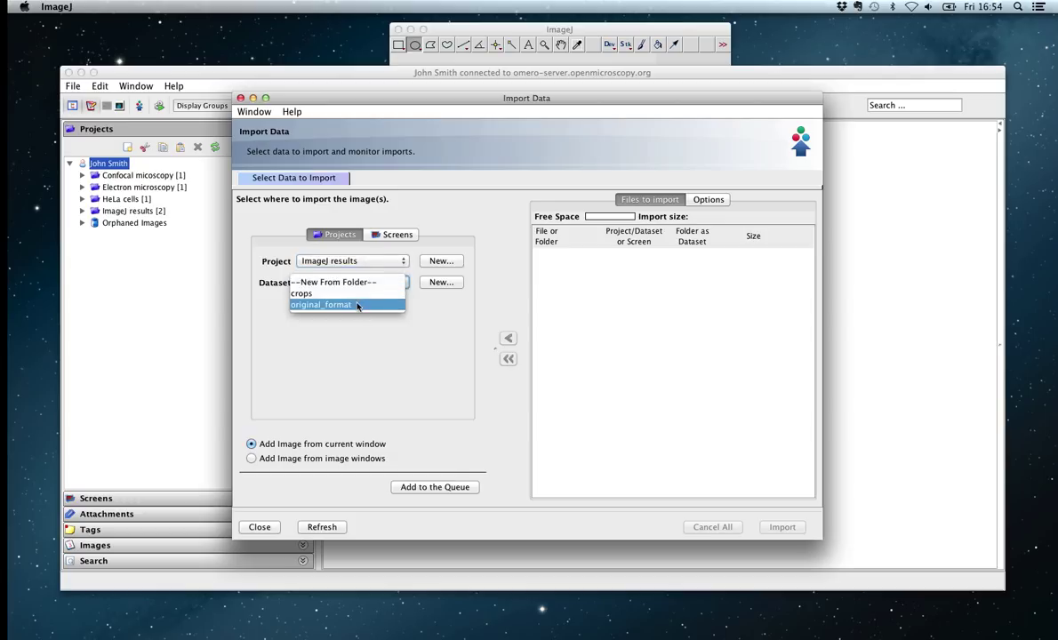
{"action": "left_click", "coordinate": [357, 304]}
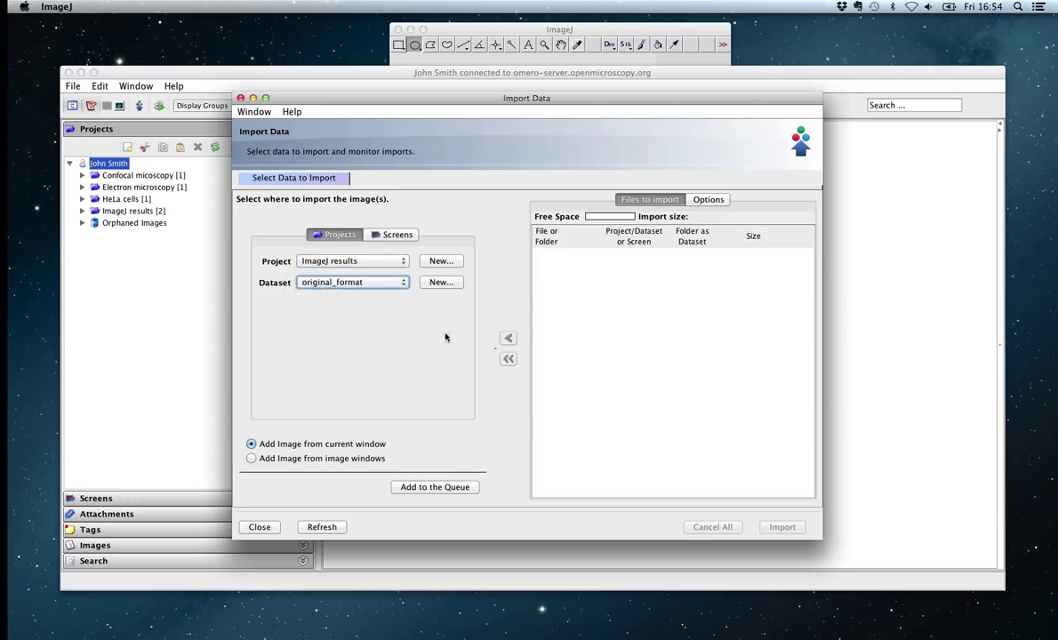
{"action": "left_click", "coordinate": [435, 487]}
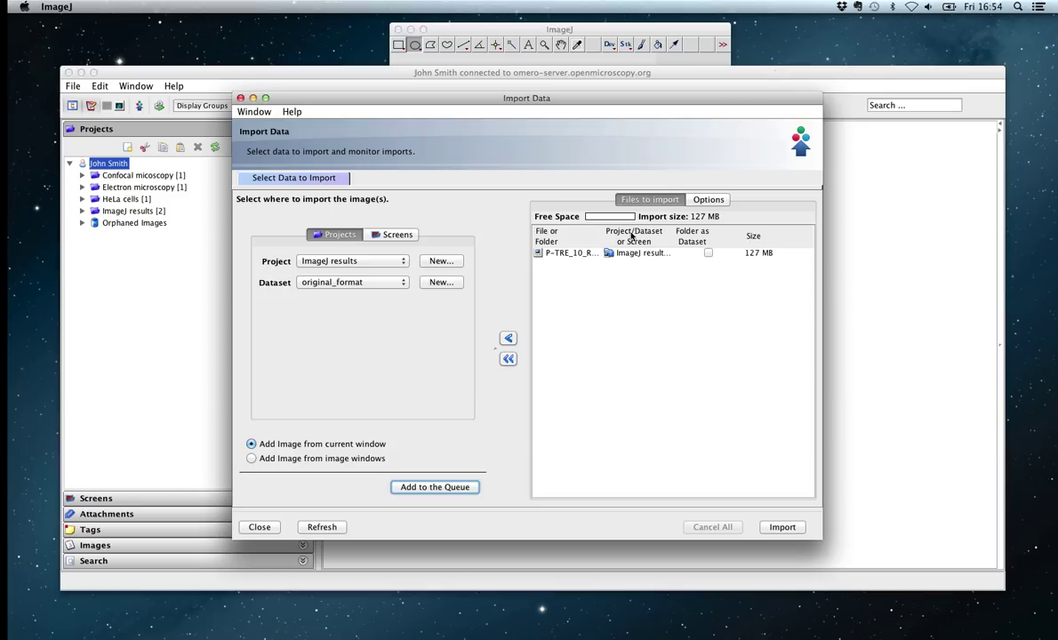
Import the queued P-TRE_10_R3D_D3D.dv until it shows Complete, then return to the project browser.
{"action": "left_click", "coordinate": [782, 527]}
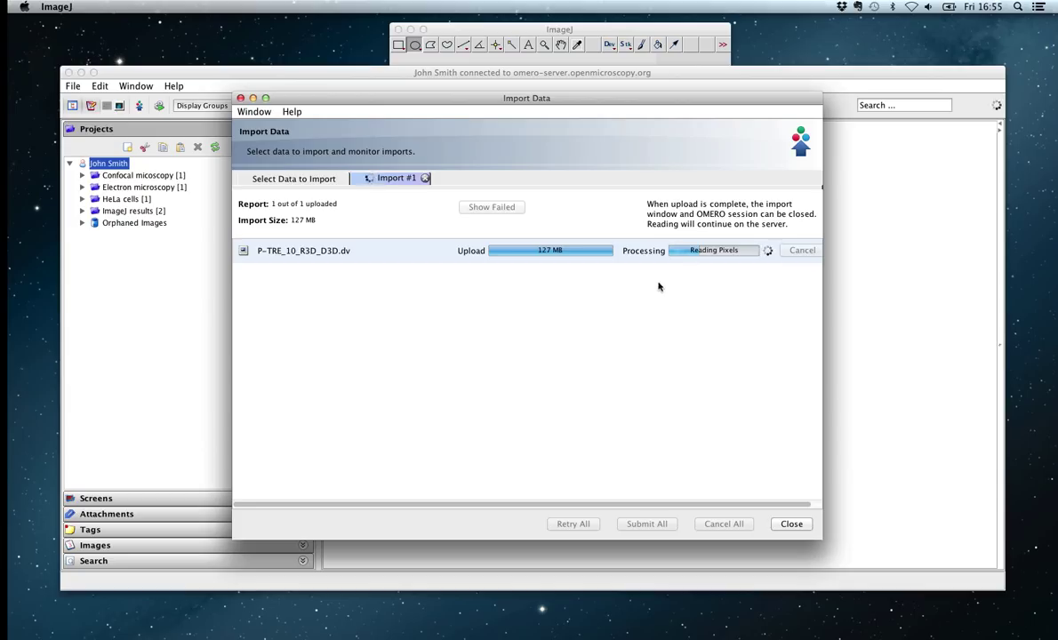
{"action": "left_click_drag", "start_coordinate": [637, 104], "coordinate": [640, 97]}
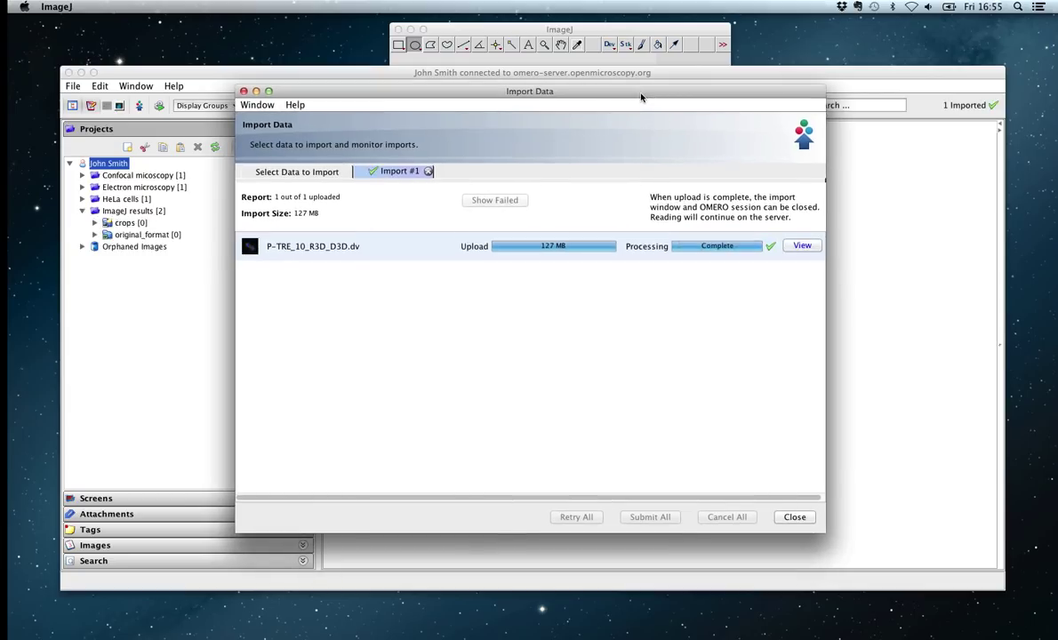
{"action": "left_click", "coordinate": [195, 293]}
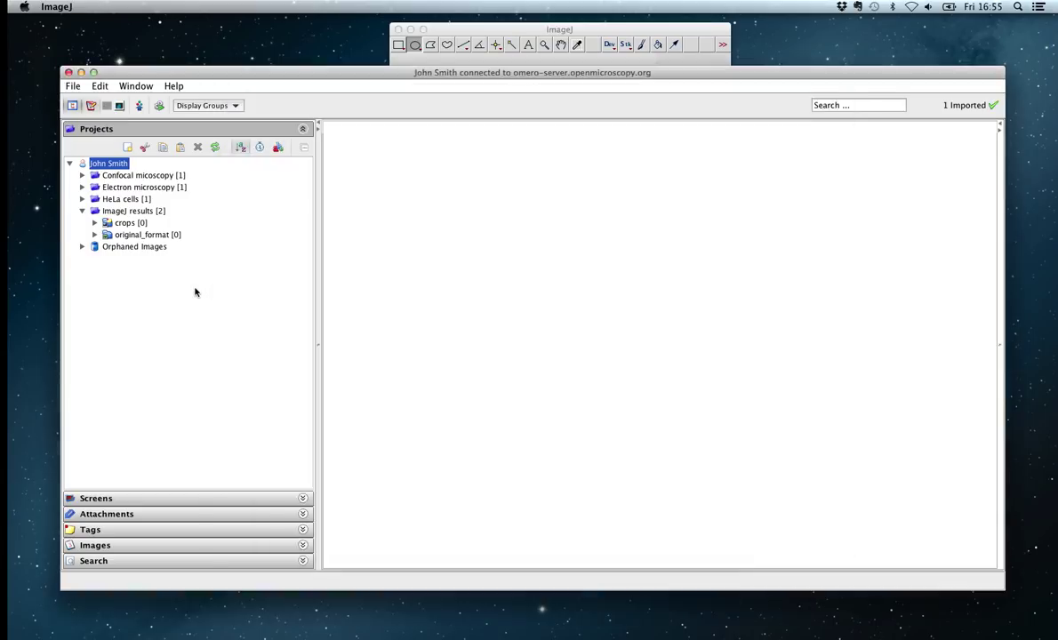
Refresh the tree, expand original_format, and select P-TRE_10_R3D_D3D.dv to see its ROI Count of 2.
{"action": "left_click", "coordinate": [215, 148]}
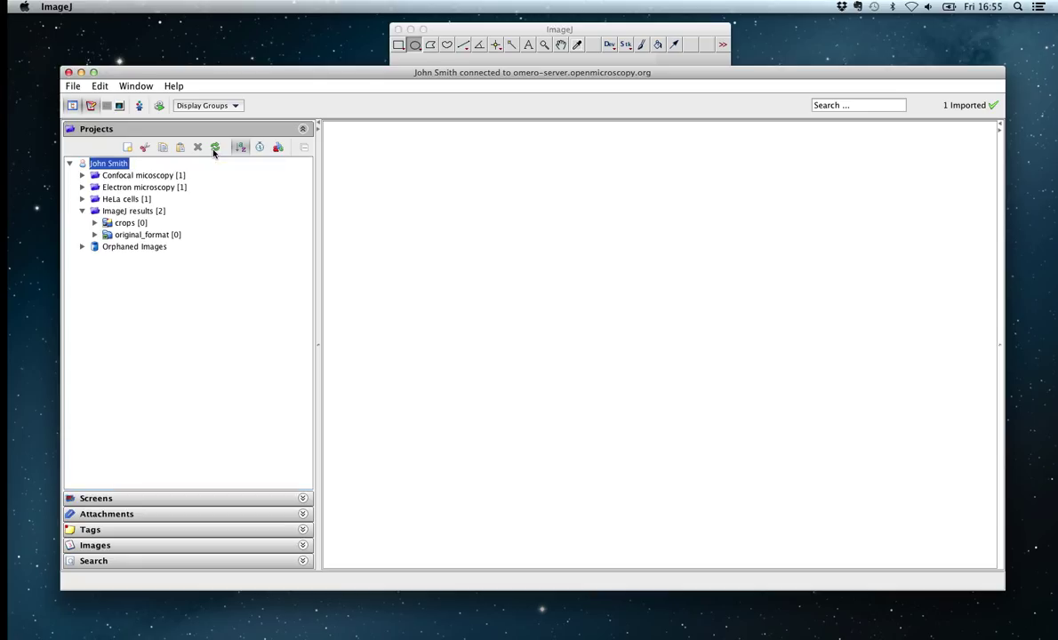
{"action": "left_click", "coordinate": [95, 235]}
{"action": "left_click", "coordinate": [349, 206]}
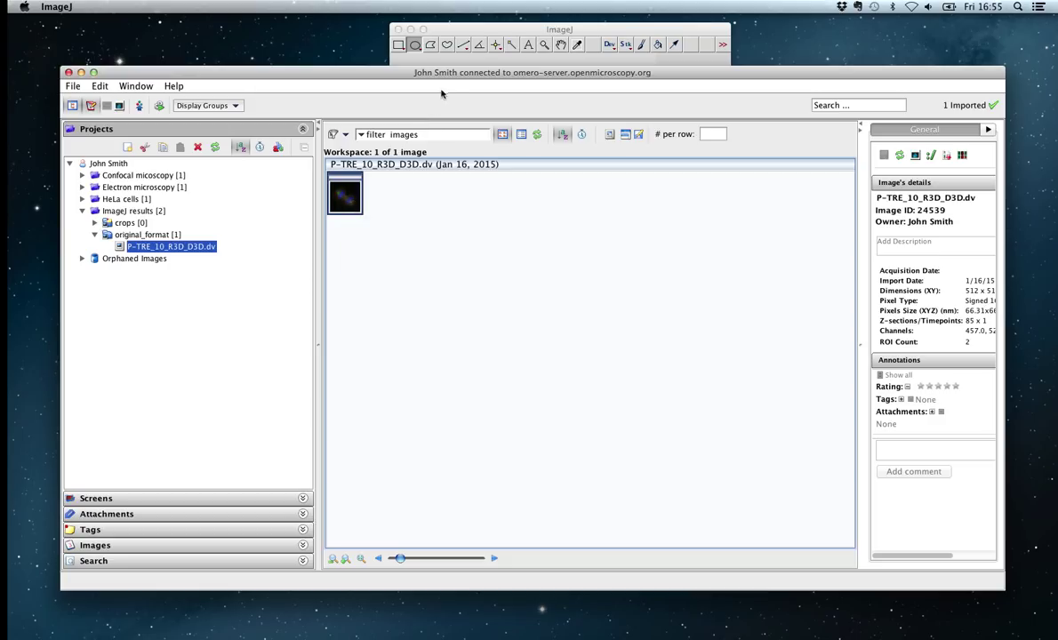
{"action": "left_click_drag", "start_coordinate": [454, 79], "coordinate": [453, 83]}
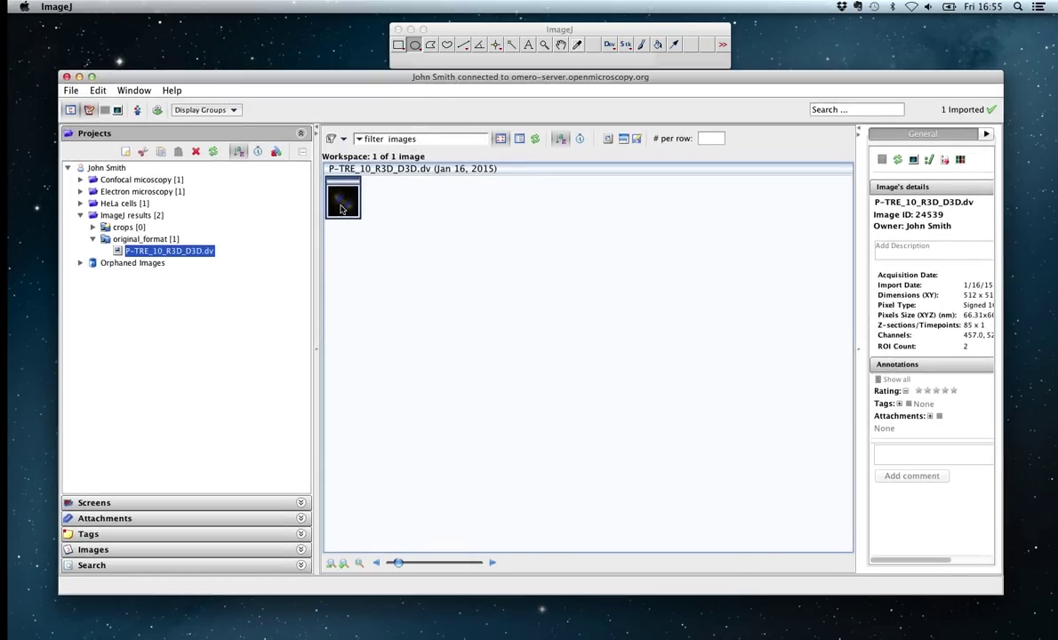
{"action": "mouse_move", "coordinate": [343, 213]}
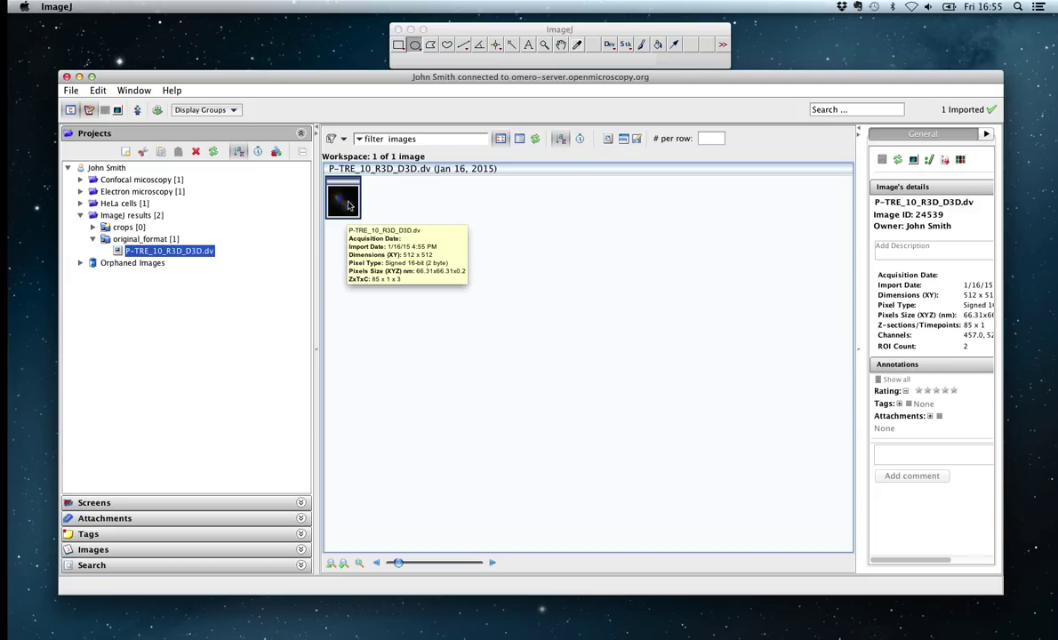
{"action": "left_click_drag", "start_coordinate": [857, 364], "coordinate": [808, 355]}
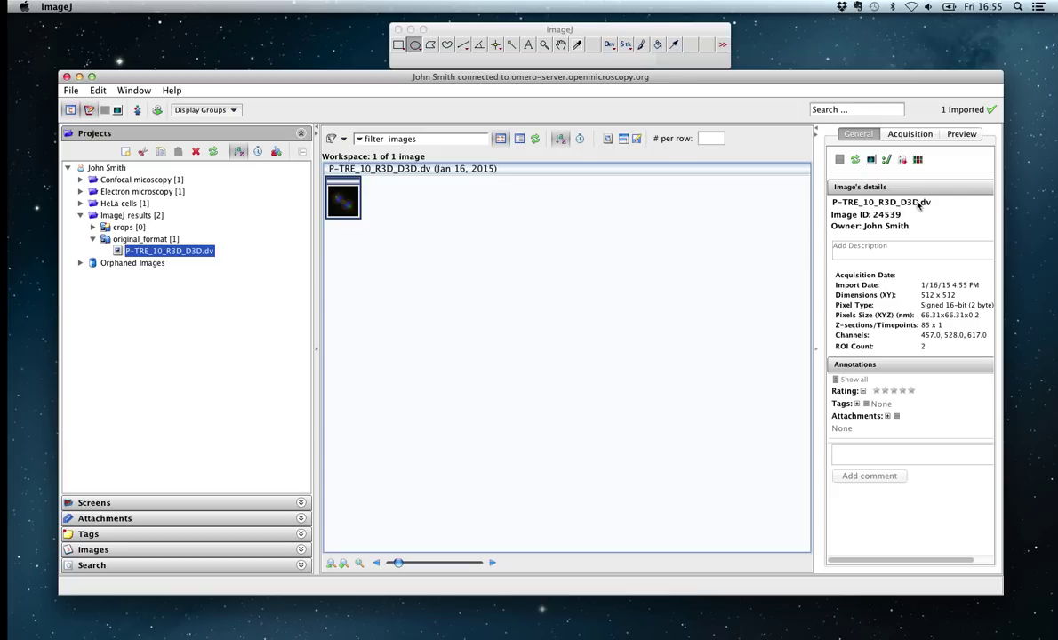
Open the imported image in the full OMERO viewer and display its saved ROIs.
{"action": "right_click", "coordinate": [351, 203]}
{"action": "mouse_move", "coordinate": [400, 205]}
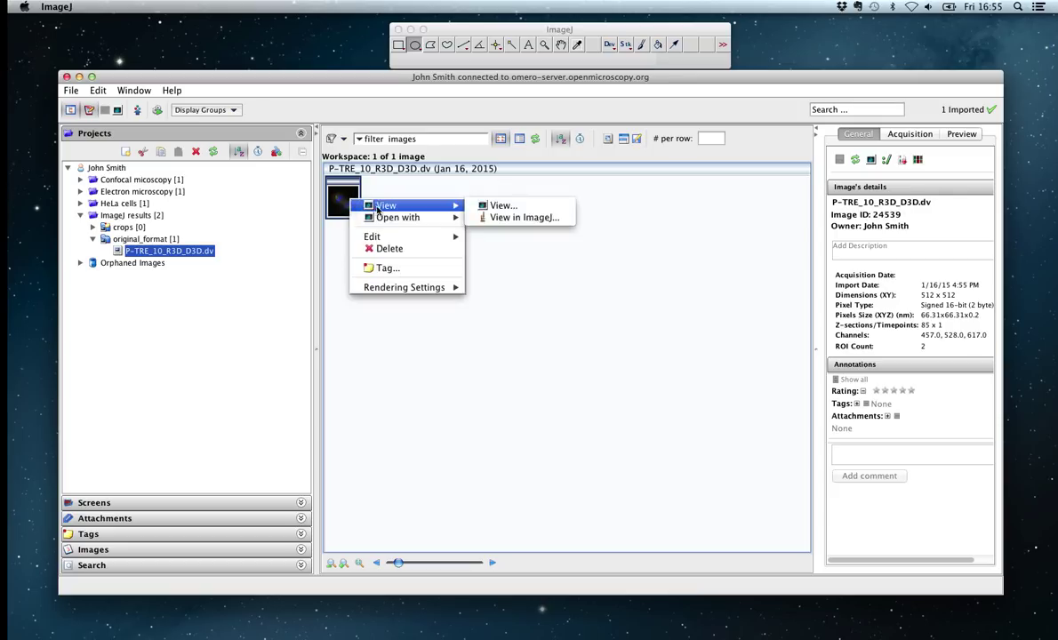
{"action": "left_click", "coordinate": [503, 207]}
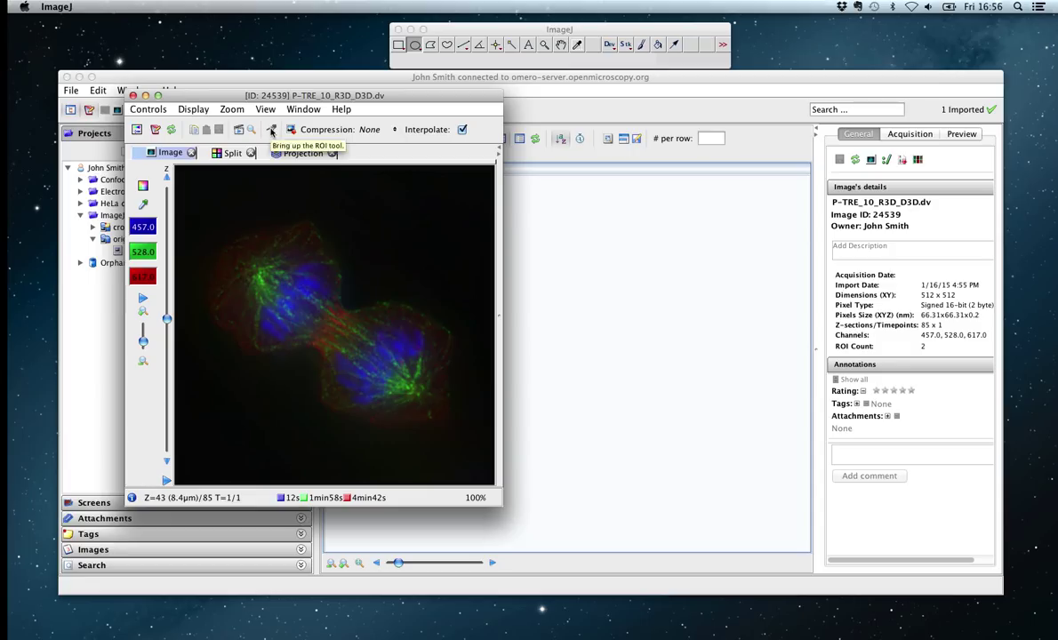
{"action": "left_click", "coordinate": [272, 131]}
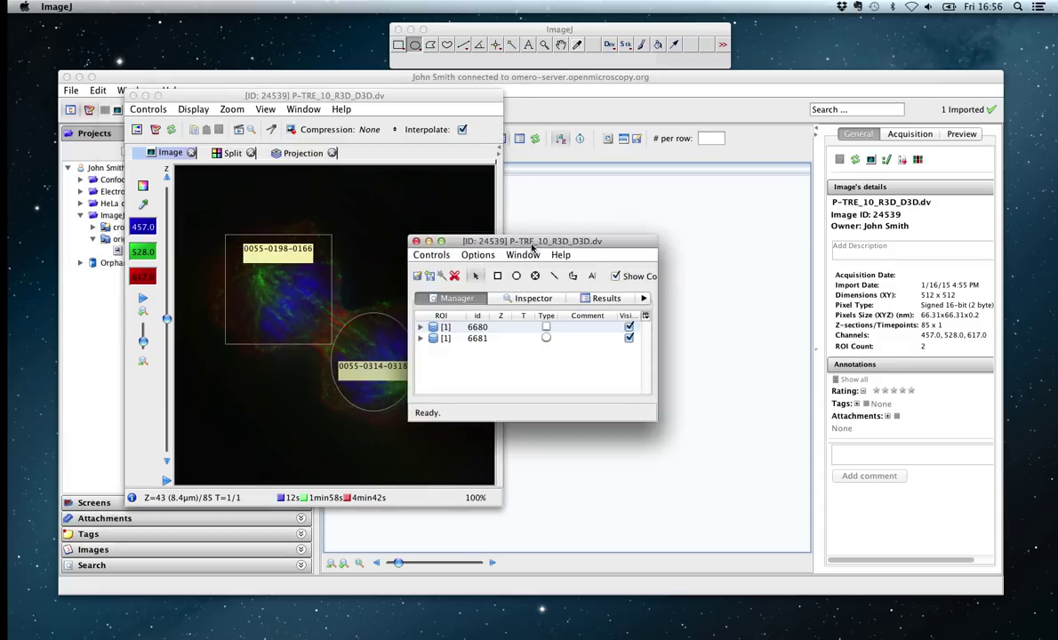
{"action": "left_click_drag", "start_coordinate": [532, 247], "coordinate": [620, 202]}
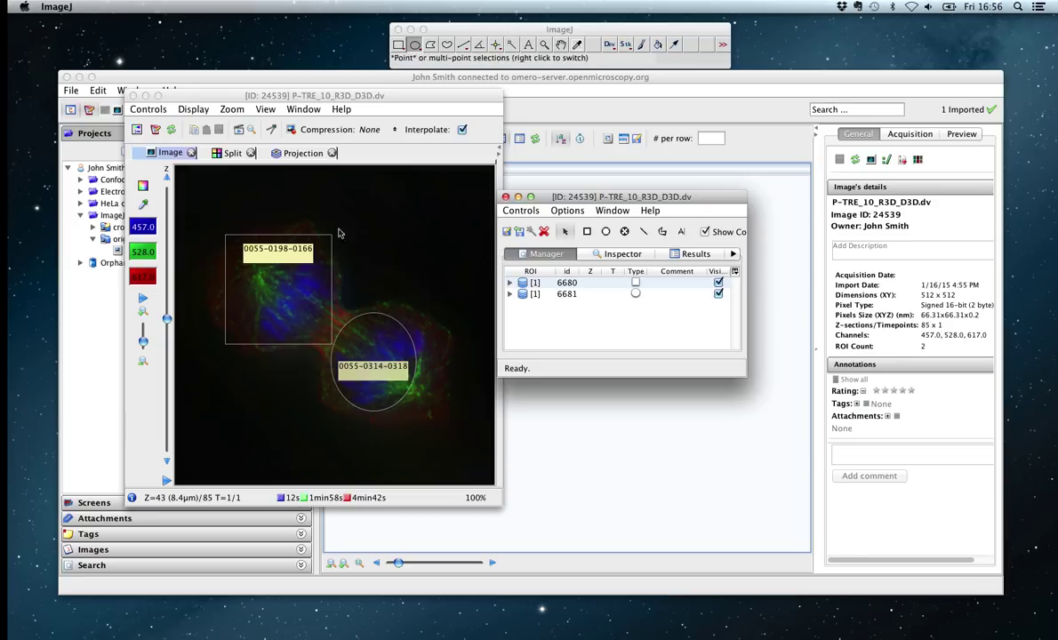
Place the ImageJ P-TRE_10_R3D_D3D.dv window beside the viewer to compare ROIs, then close the viewer.
{"action": "left_click", "coordinate": [494, 34]}
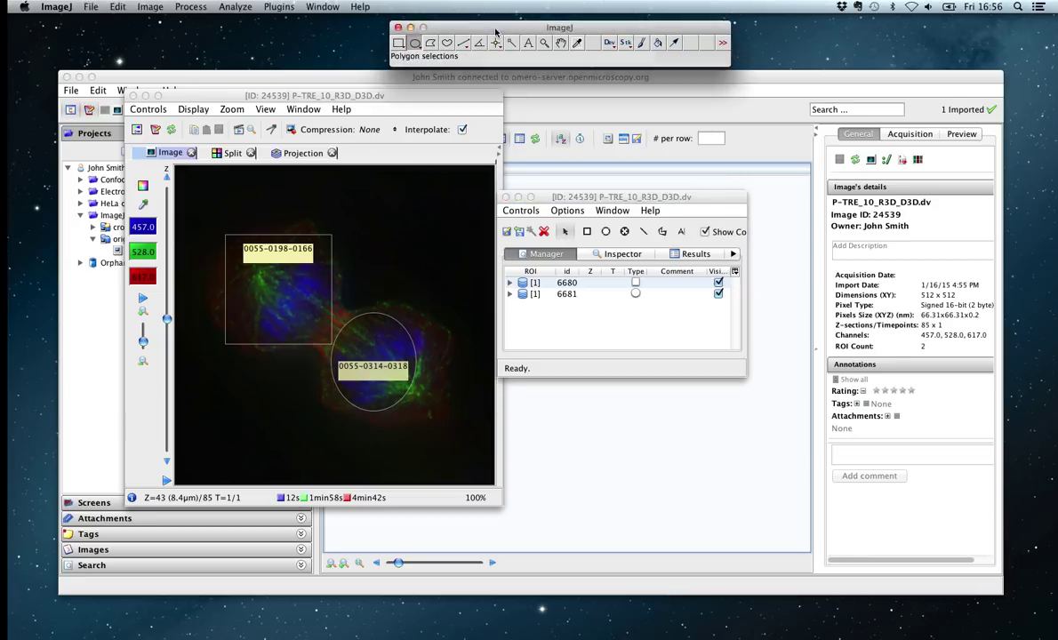
{"action": "left_click_drag", "start_coordinate": [538, 192], "coordinate": [522, 183]}
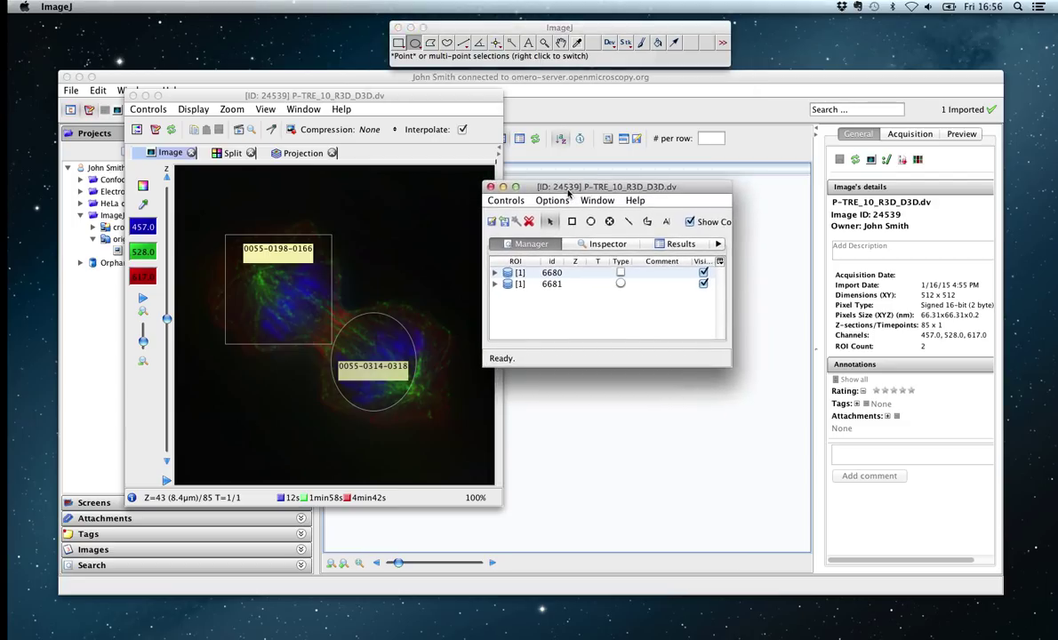
{"action": "left_click", "coordinate": [399, 43]}
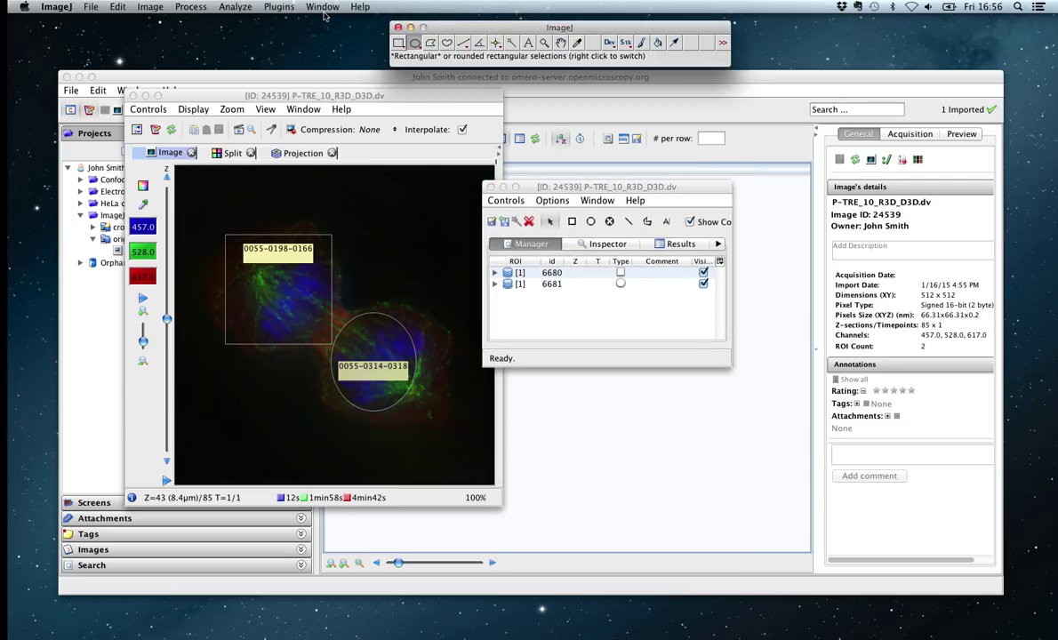
{"action": "left_click", "coordinate": [323, 6]}
{"action": "left_click", "coordinate": [356, 96]}
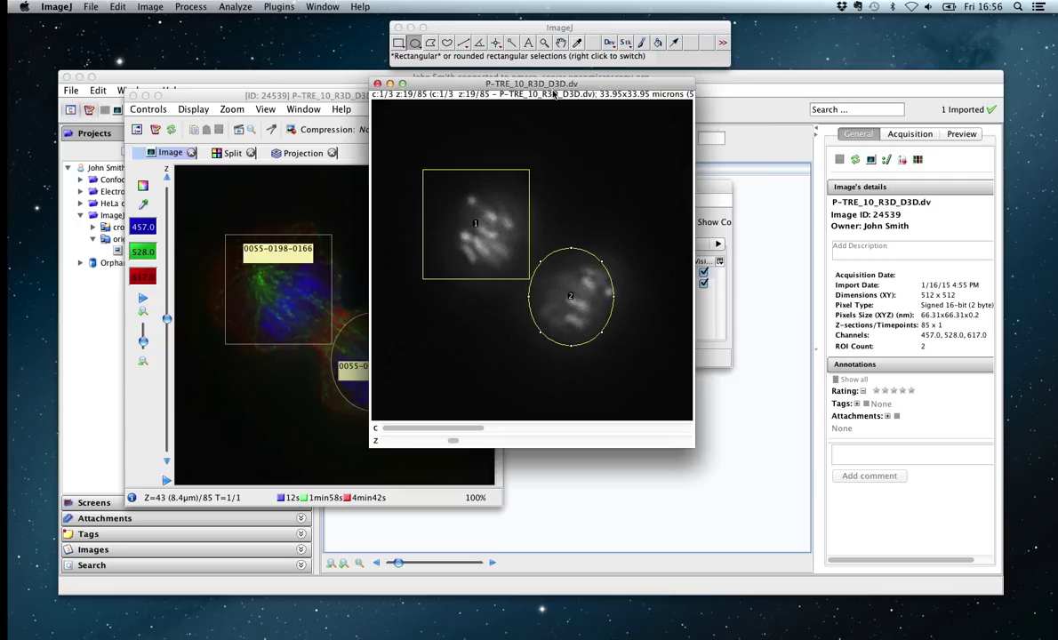
{"action": "left_click_drag", "start_coordinate": [555, 89], "coordinate": [649, 126]}
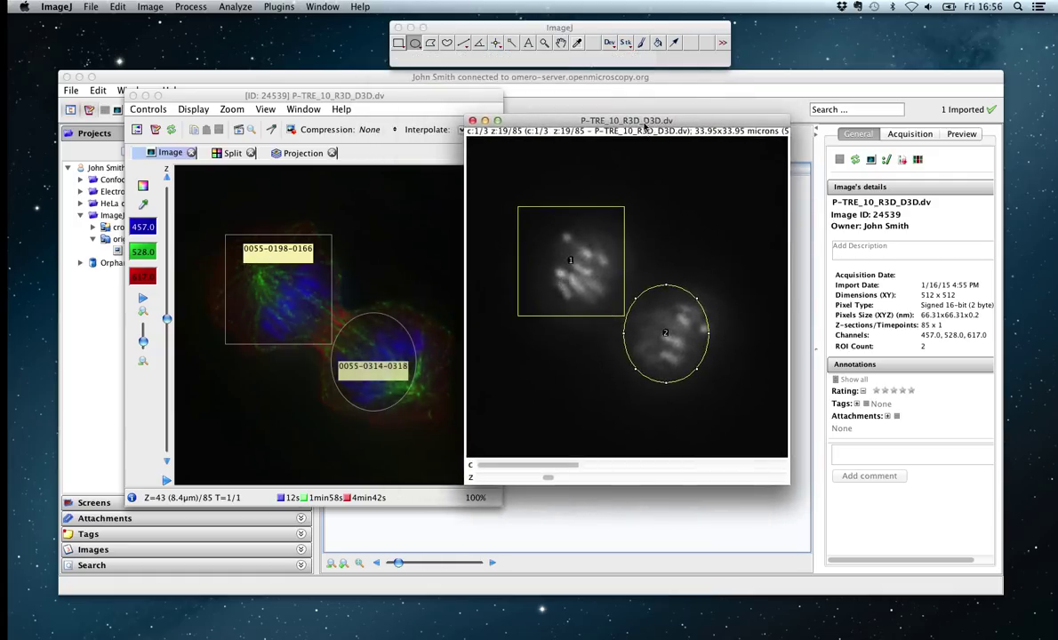
{"action": "left_click_drag", "start_coordinate": [645, 121], "coordinate": [658, 138]}
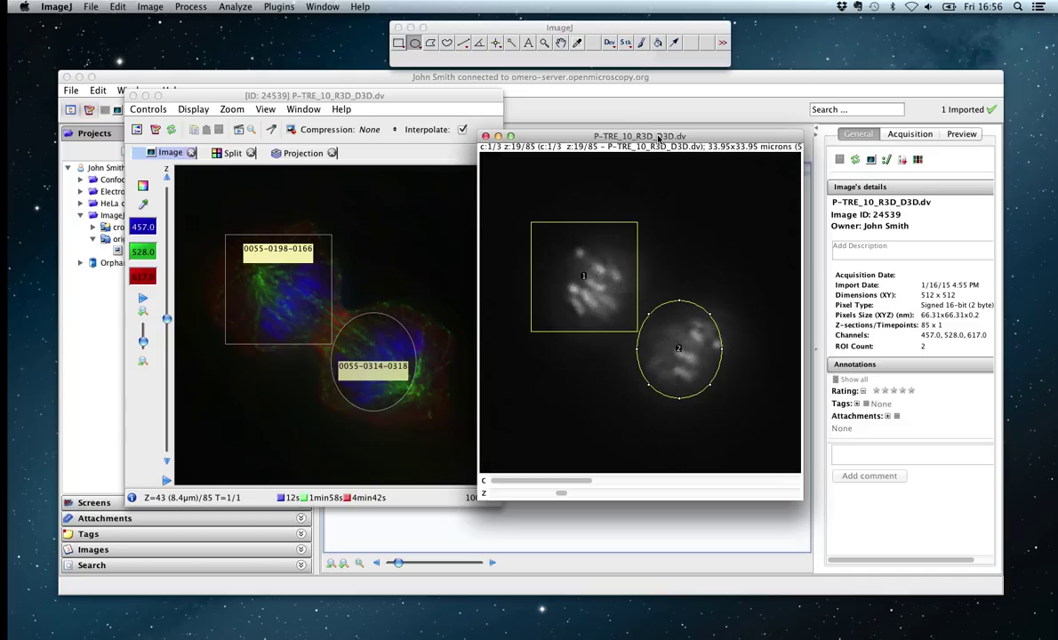
{"action": "left_click_drag", "start_coordinate": [578, 138], "coordinate": [563, 111]}
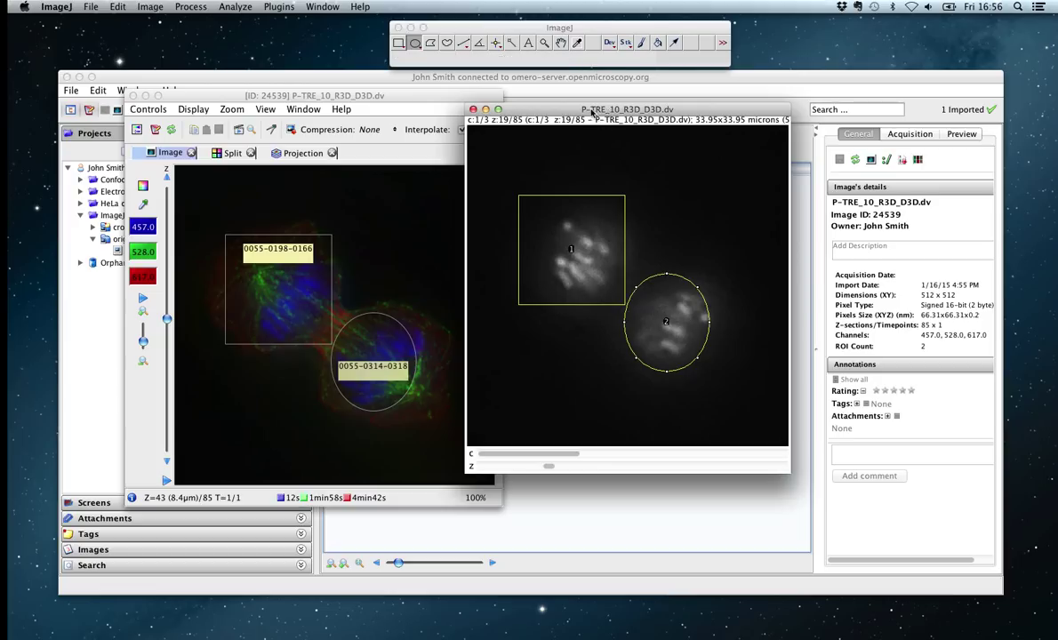
{"action": "left_click_drag", "start_coordinate": [591, 110], "coordinate": [586, 96]}
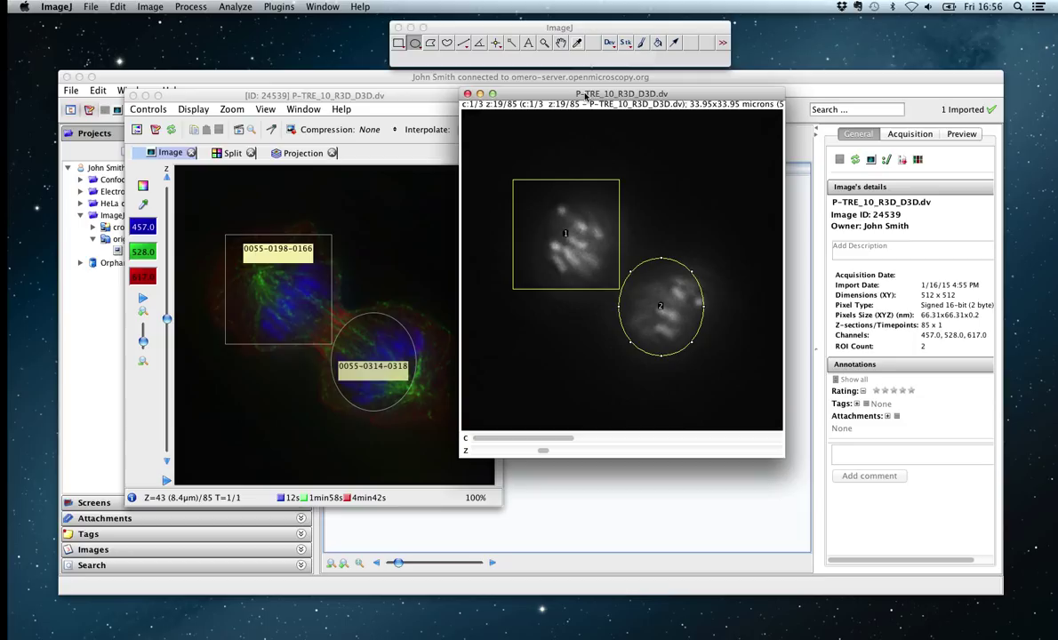
{"action": "left_click_drag", "start_coordinate": [626, 96], "coordinate": [607, 89]}
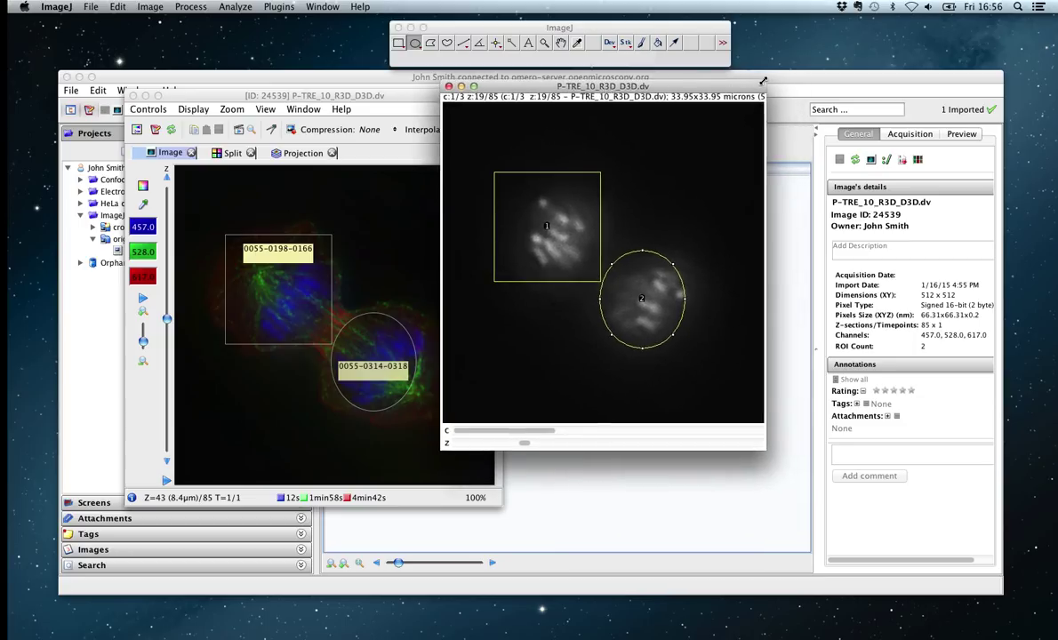
{"action": "left_click", "coordinate": [133, 95]}
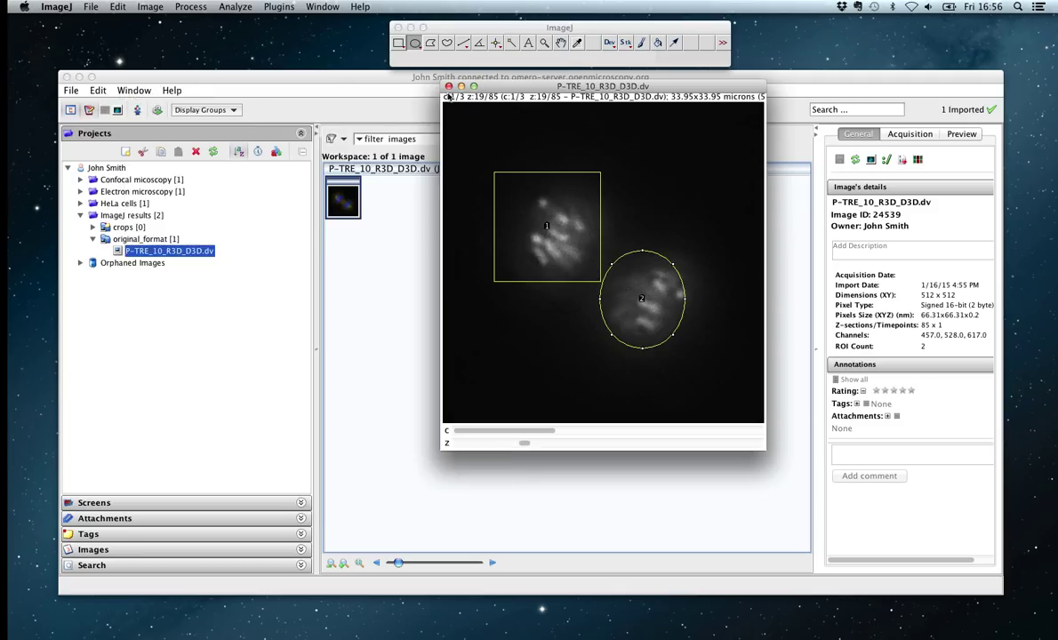
{"action": "left_click", "coordinate": [401, 80]}
{"action": "left_click_drag", "start_coordinate": [402, 80], "coordinate": [354, 116]}
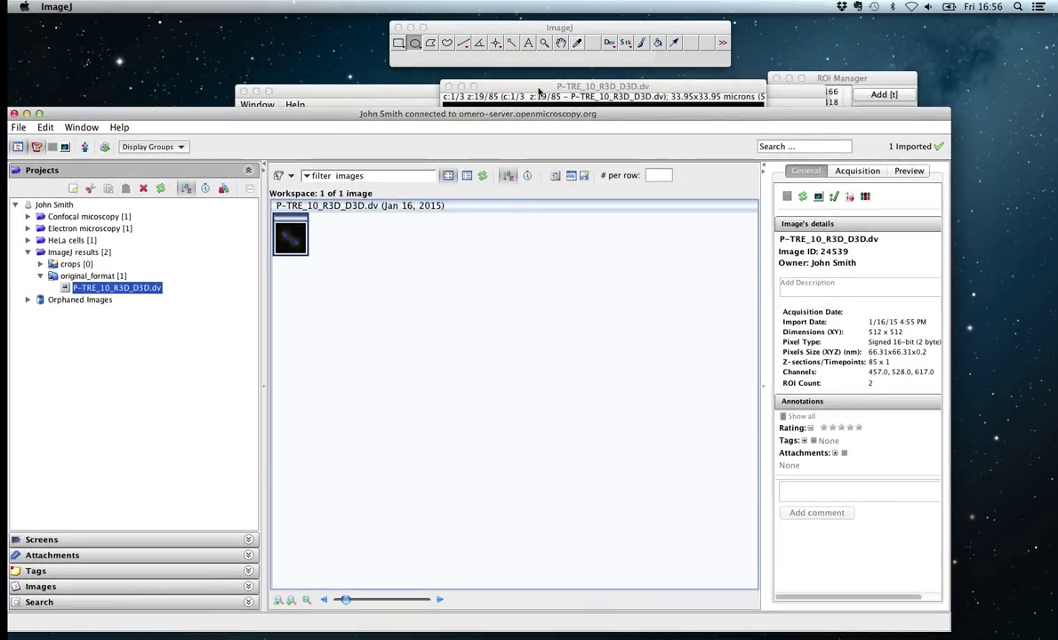
{"action": "left_click", "coordinate": [504, 88]}
{"action": "left_click_drag", "start_coordinate": [804, 78], "coordinate": [796, 78]}
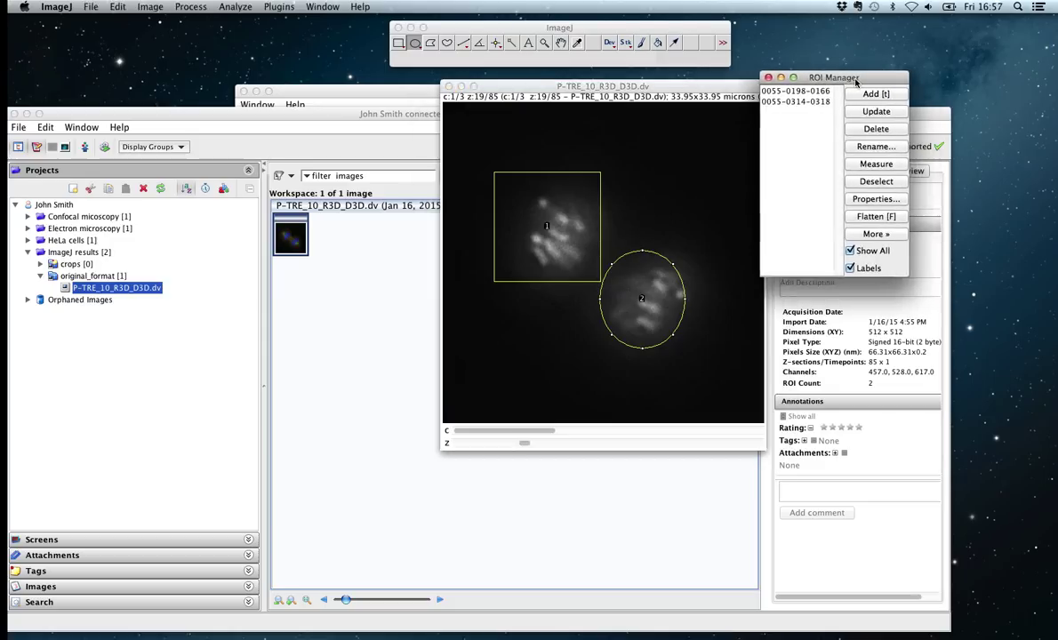
{"action": "left_click", "coordinate": [768, 93]}
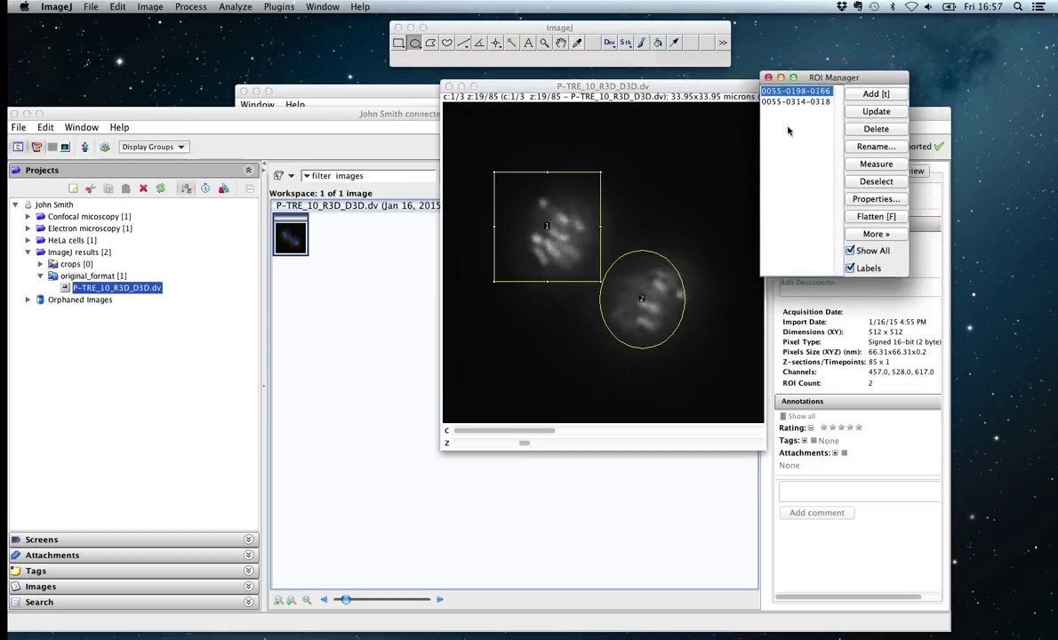
{"action": "left_click", "coordinate": [794, 101], "text": "shift"}
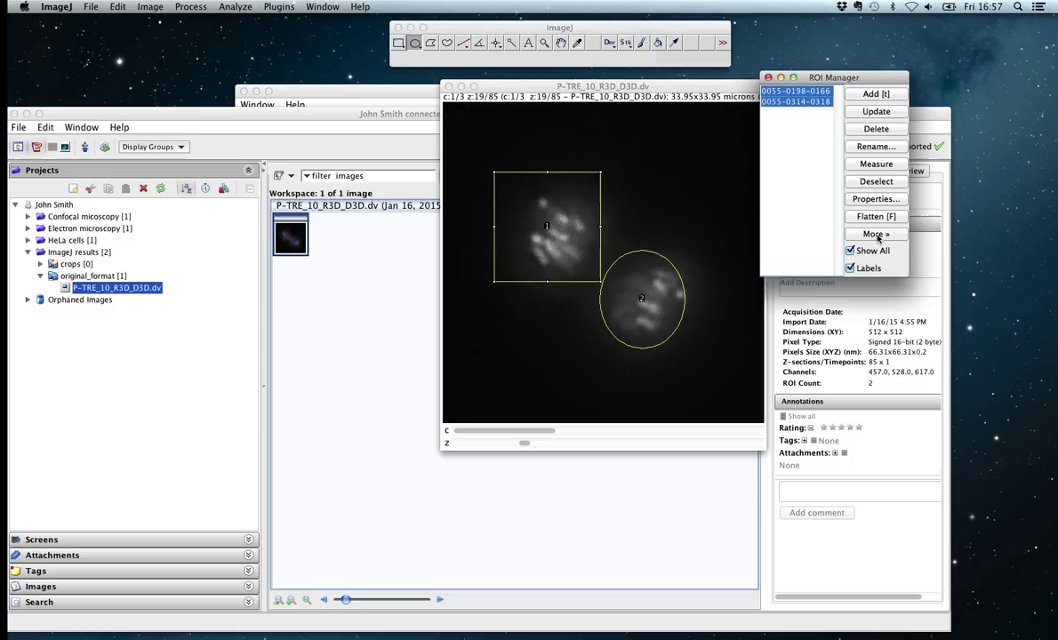
{"action": "left_click", "coordinate": [849, 129]}
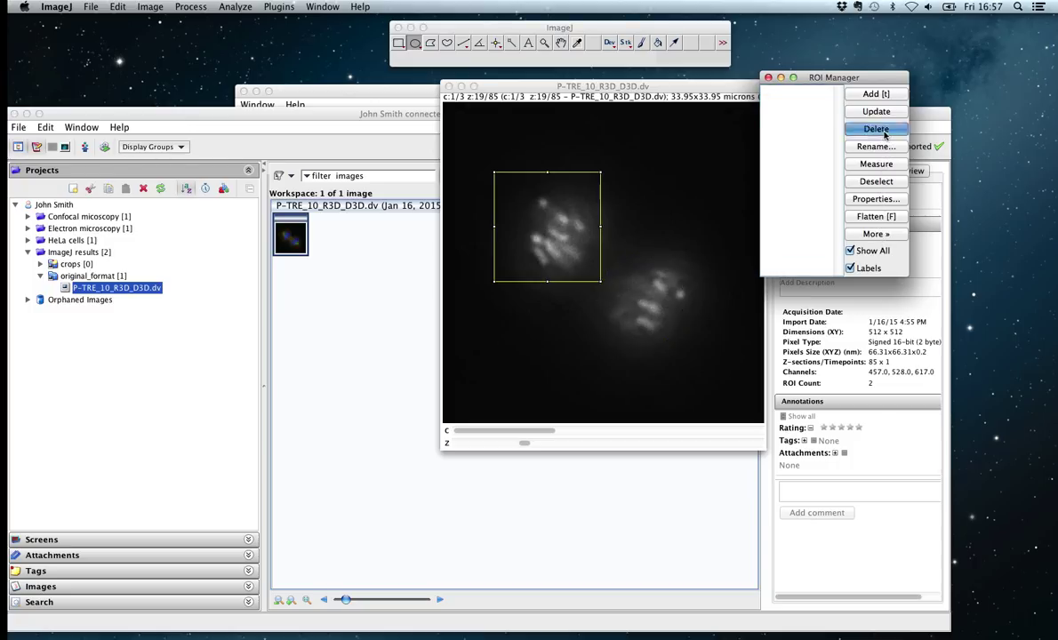
Draw a rectangle enclosing both cells and crop the stack to it with Image > Crop.
{"action": "left_click_drag", "start_coordinate": [644, 82], "coordinate": [570, 74]}
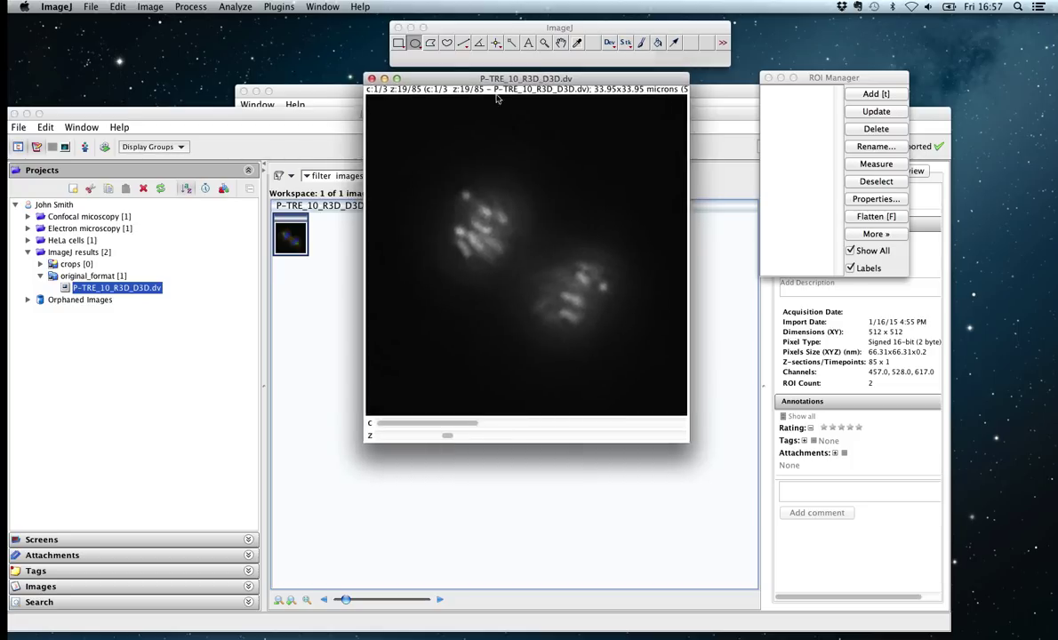
{"action": "left_click", "coordinate": [399, 43]}
{"action": "left_click_drag", "start_coordinate": [524, 79], "coordinate": [519, 81]}
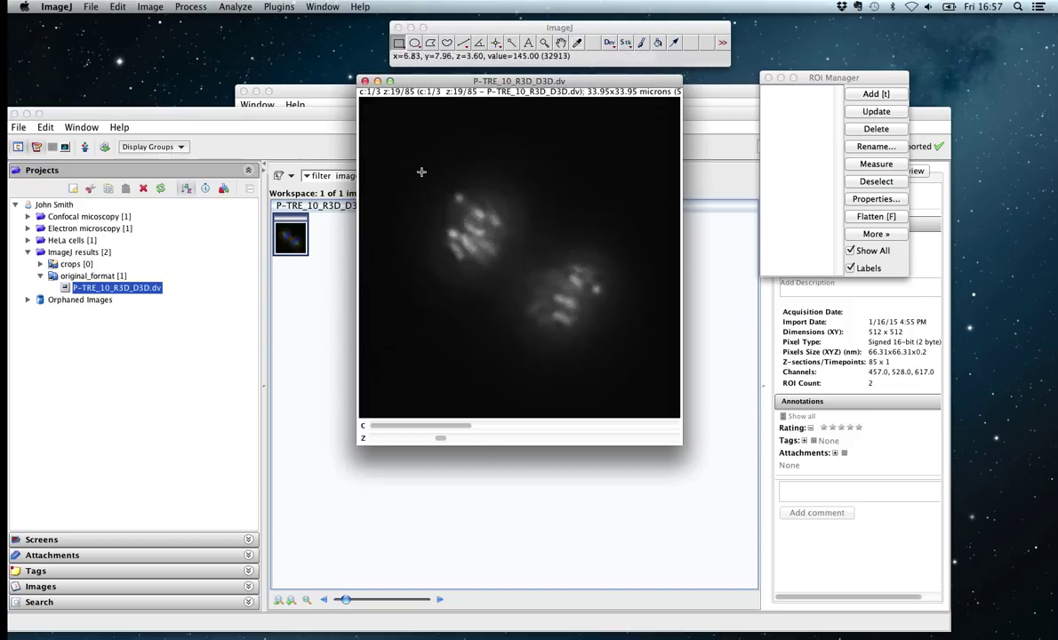
{"action": "left_click_drag", "start_coordinate": [414, 160], "coordinate": [629, 368]}
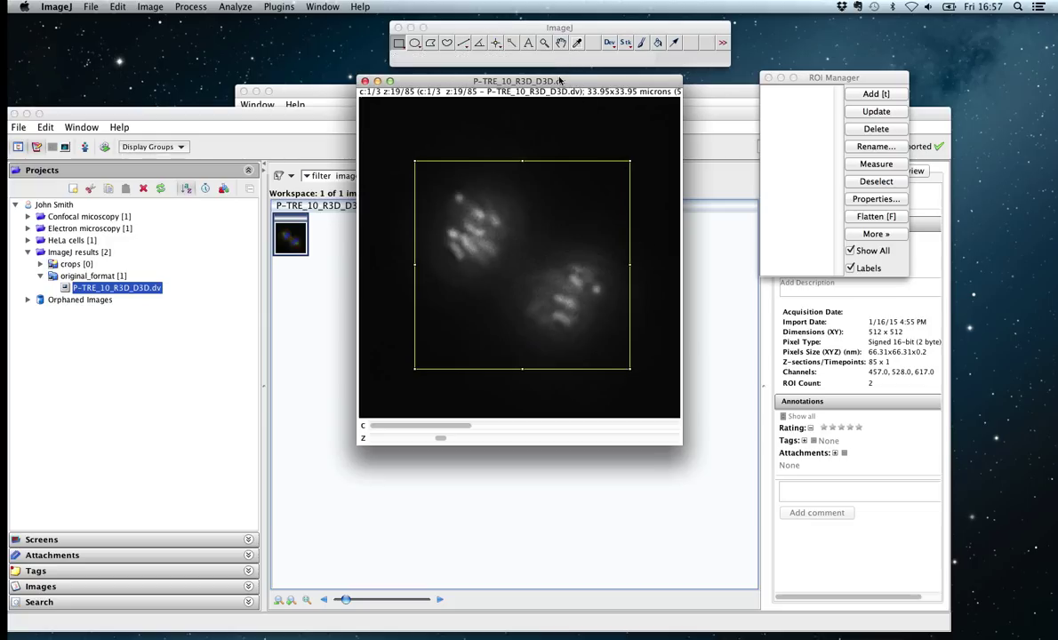
{"action": "left_click_drag", "start_coordinate": [559, 80], "coordinate": [548, 82]}
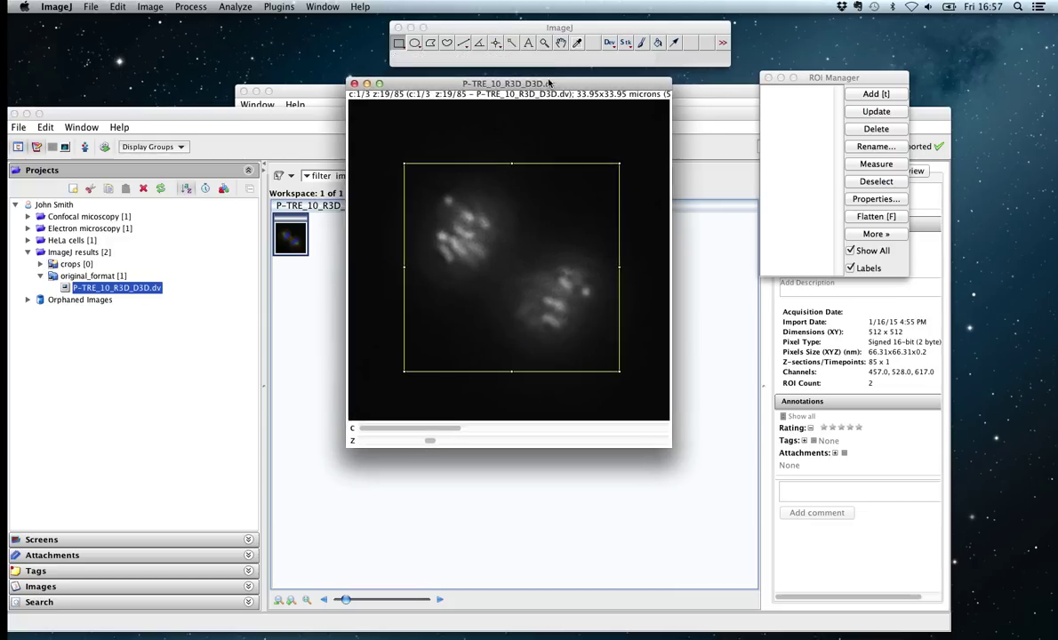
{"action": "left_click", "coordinate": [149, 9]}
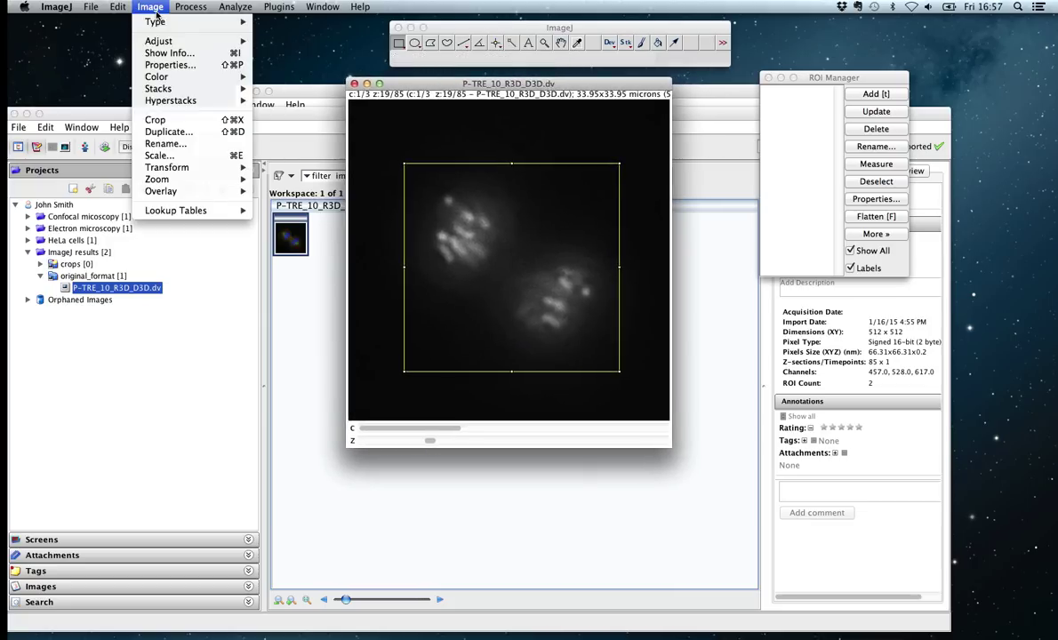
{"action": "left_click", "coordinate": [190, 123]}
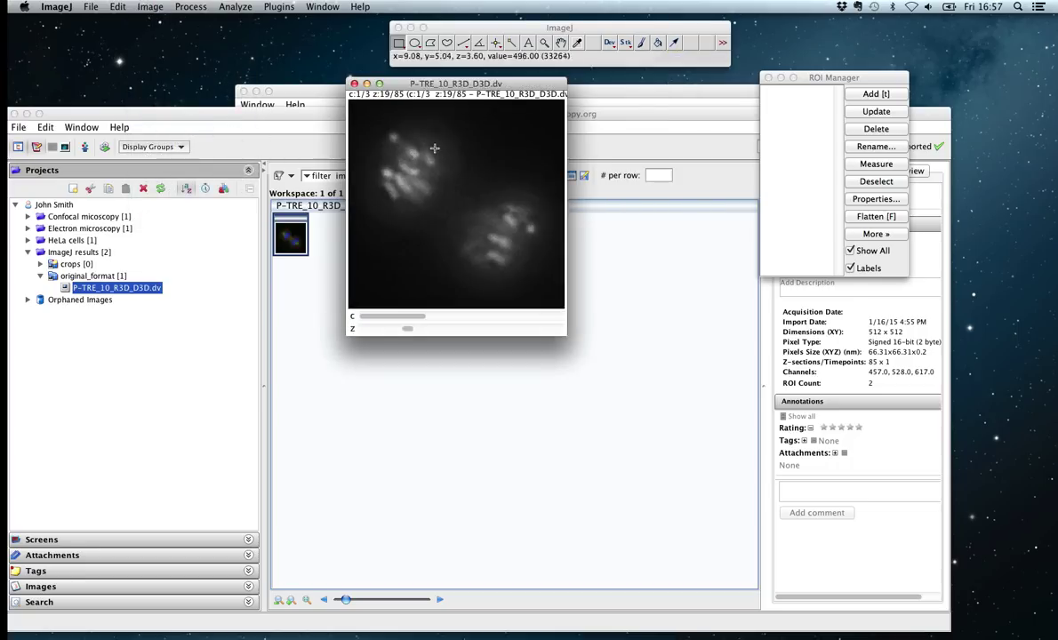
On the cropped stack, add a rectangle on the lower-right cell and an oval on the upper-left cell.
{"action": "left_click_drag", "start_coordinate": [463, 83], "coordinate": [493, 99]}
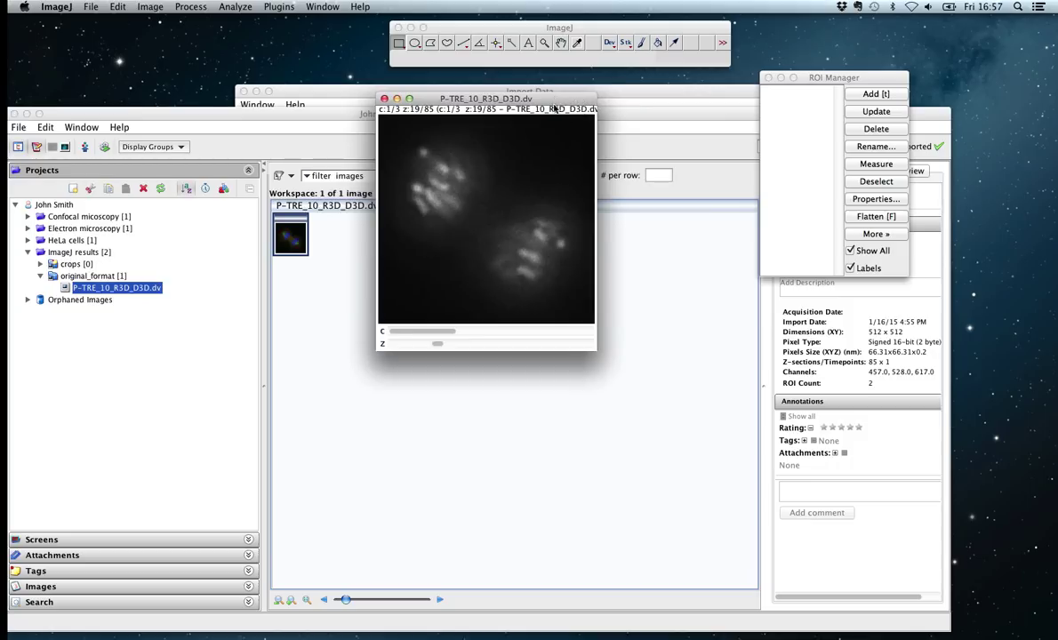
{"action": "left_click_drag", "start_coordinate": [553, 106], "coordinate": [552, 92]}
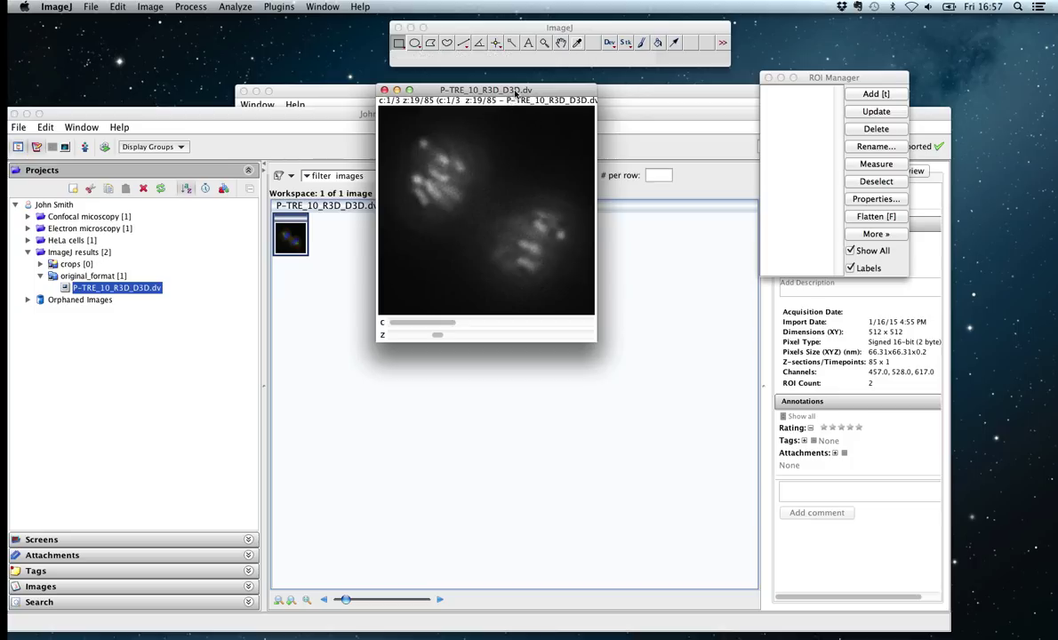
{"action": "left_click_drag", "start_coordinate": [516, 92], "coordinate": [515, 90]}
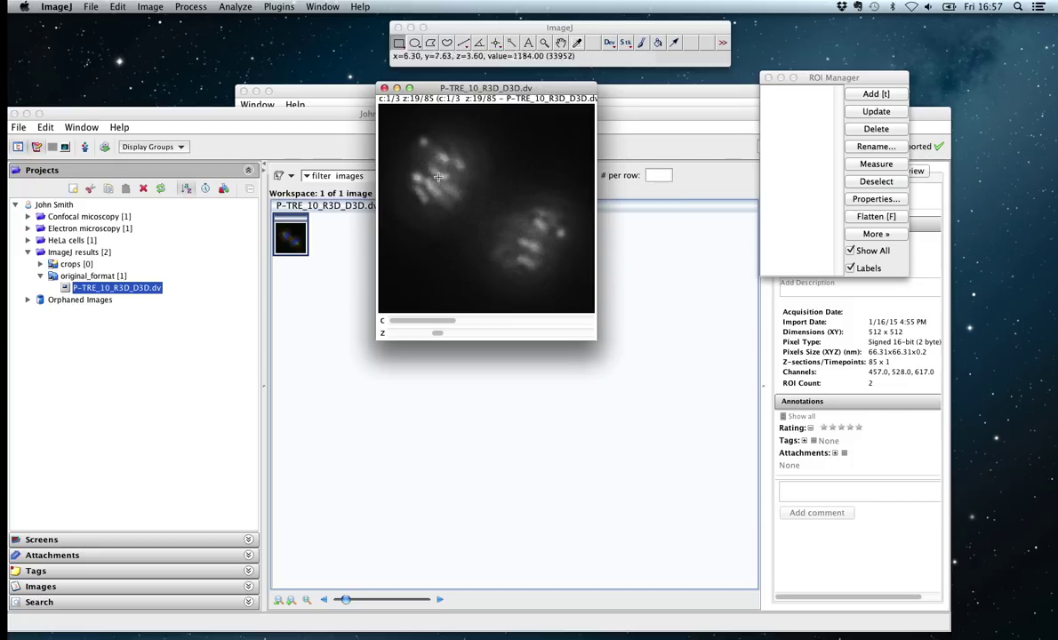
{"action": "left_click_drag", "start_coordinate": [493, 190], "coordinate": [570, 281]}
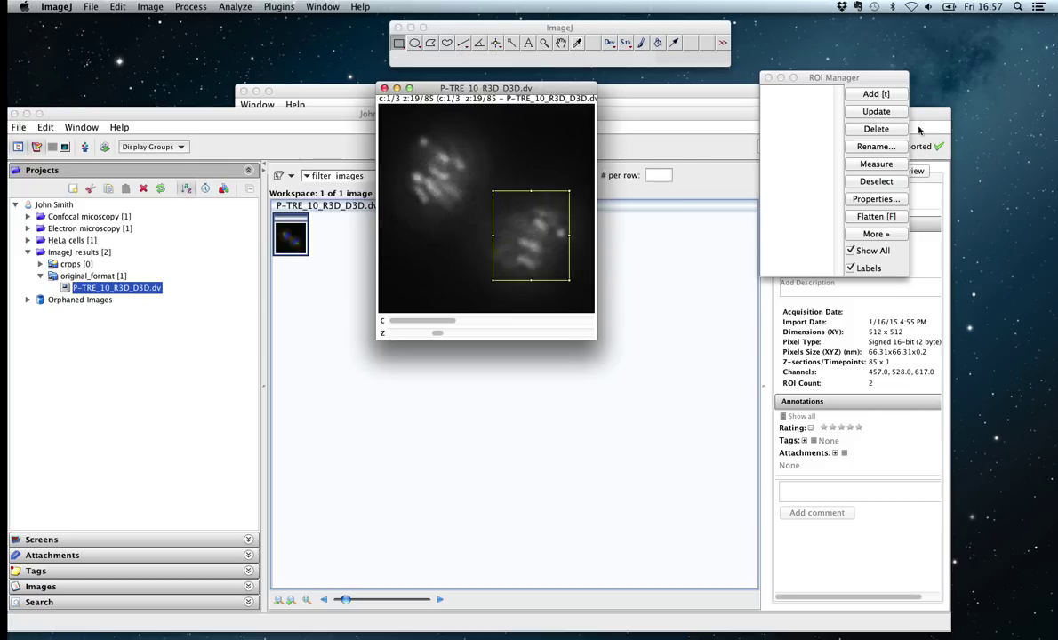
{"action": "left_click", "coordinate": [876, 95]}
{"action": "left_click", "coordinate": [415, 43]}
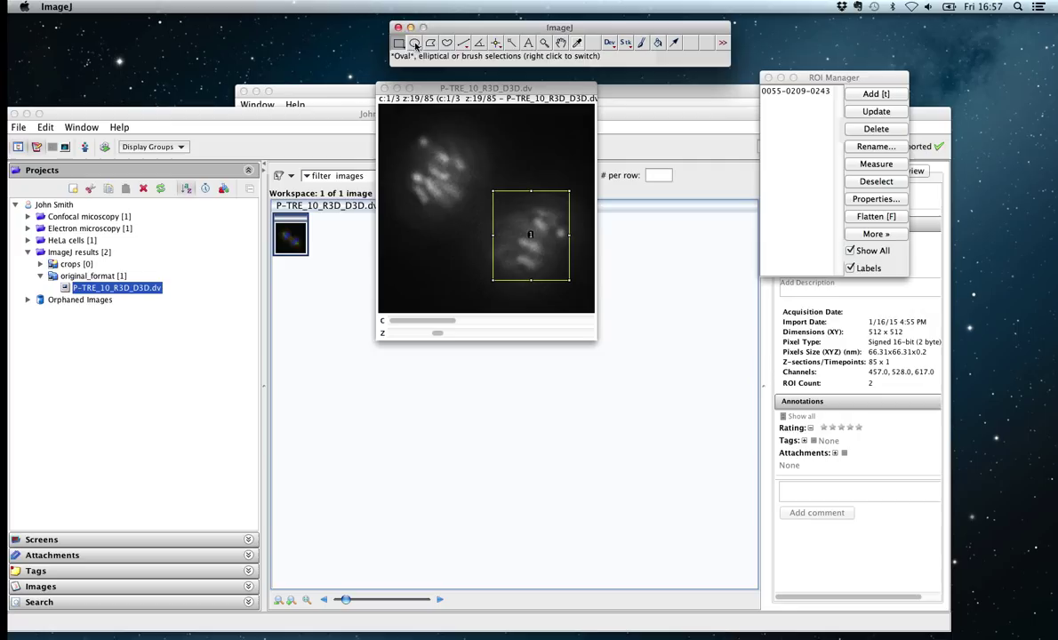
{"action": "left_click_drag", "start_coordinate": [400, 129], "coordinate": [483, 221]}
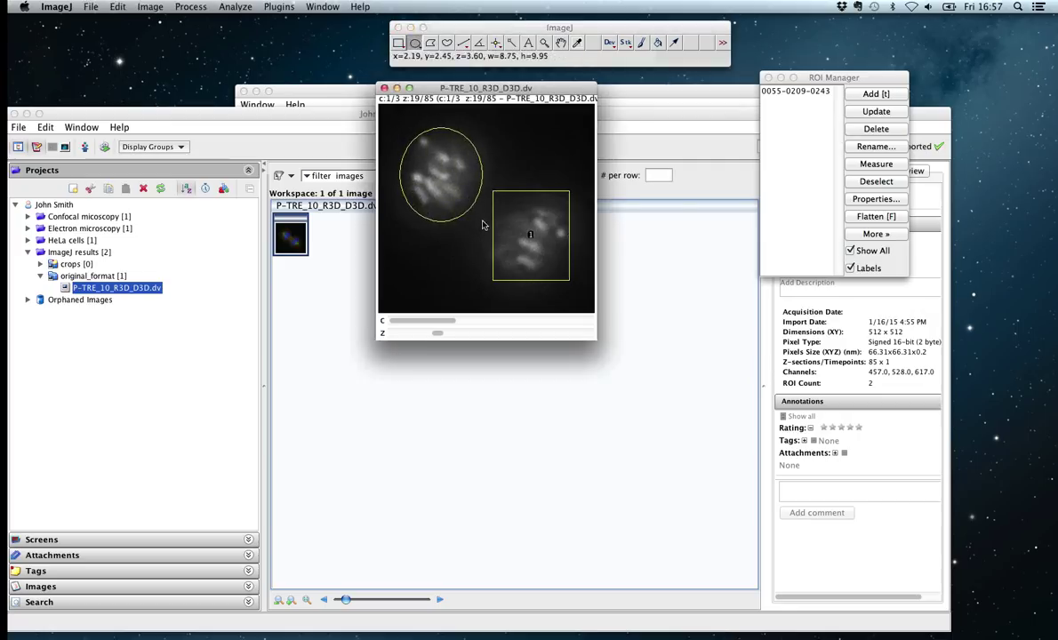
{"action": "left_click", "coordinate": [876, 94]}
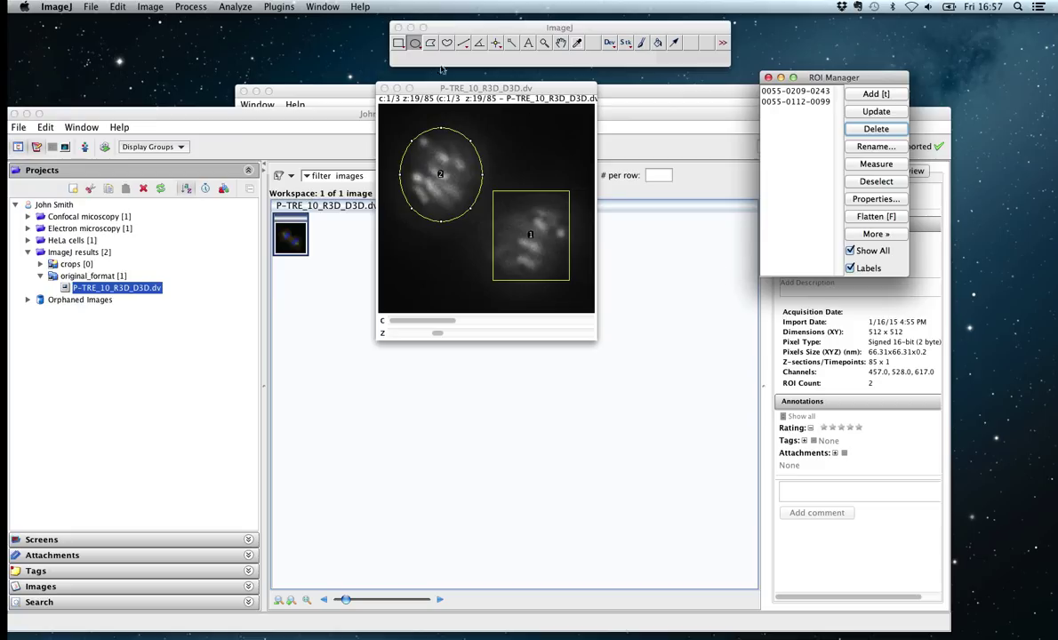
Open Upload and Save to OMERO, targeting the ImageJ results project and crops dataset.
{"action": "left_click", "coordinate": [278, 7]}
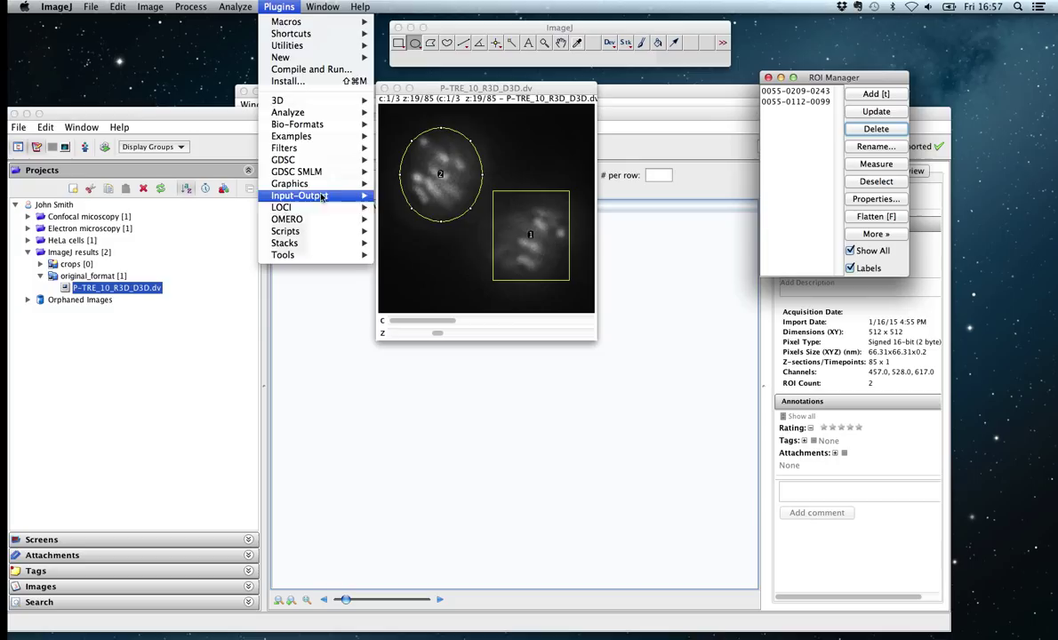
{"action": "mouse_move", "coordinate": [316, 222]}
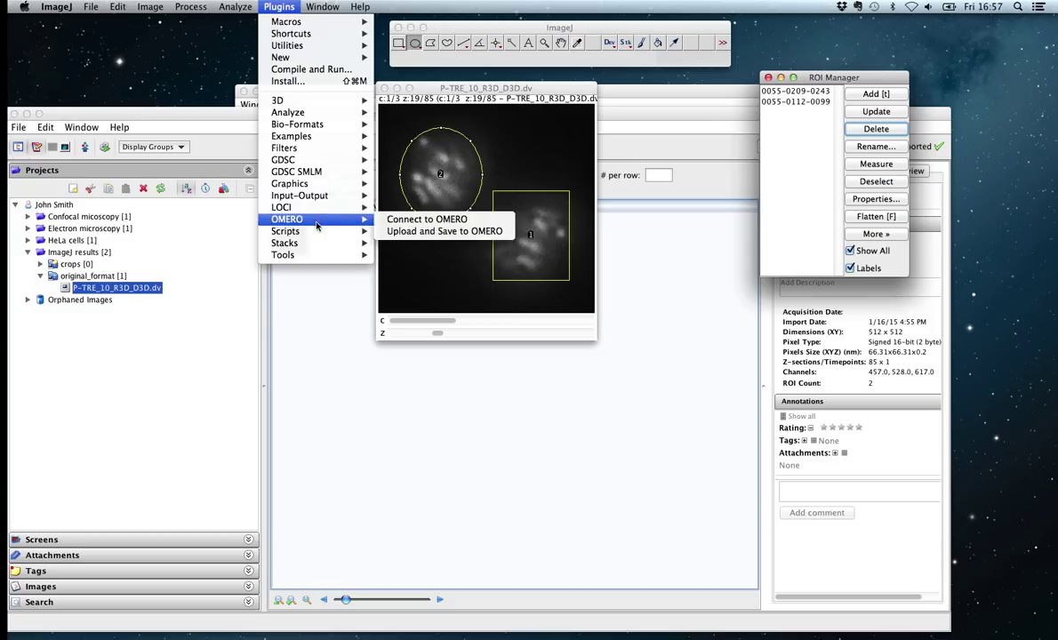
{"action": "left_click", "coordinate": [449, 238]}
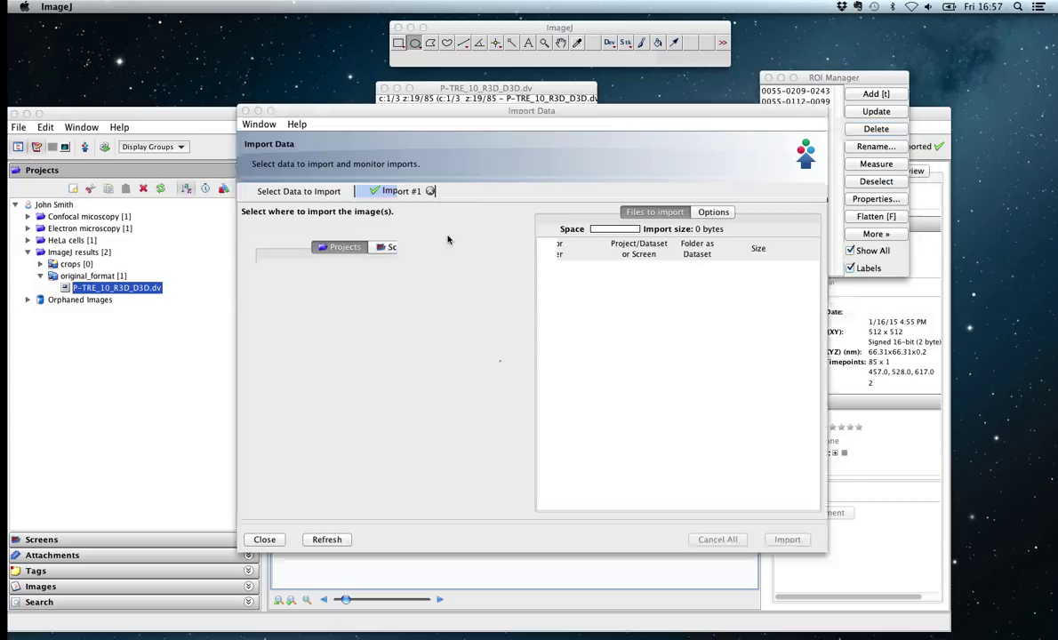
{"action": "left_click", "coordinate": [368, 278]}
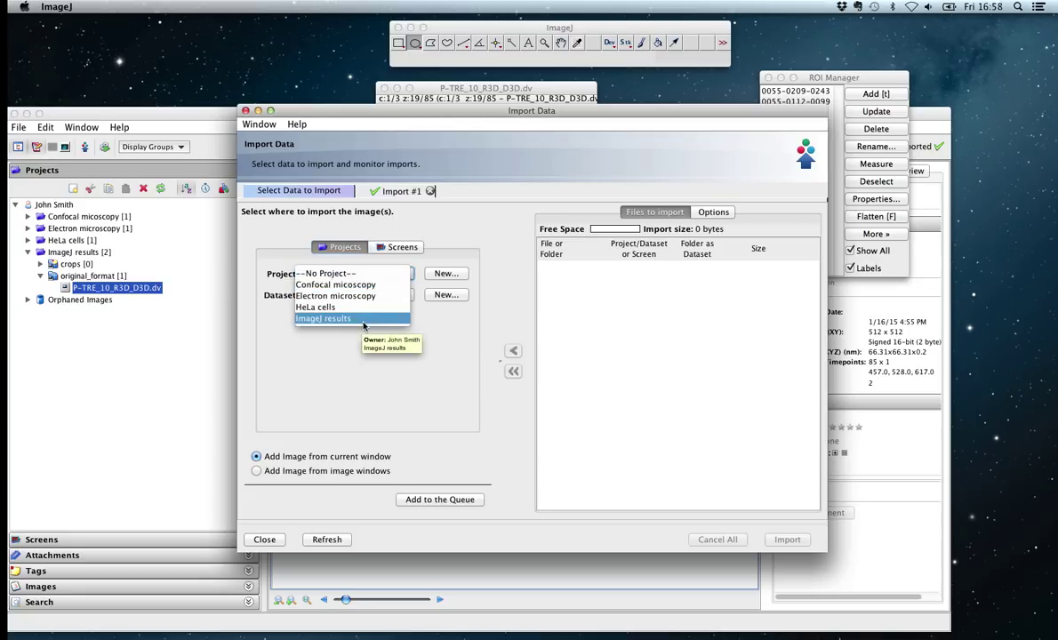
{"action": "left_click", "coordinate": [361, 319]}
{"action": "left_click", "coordinate": [367, 297]}
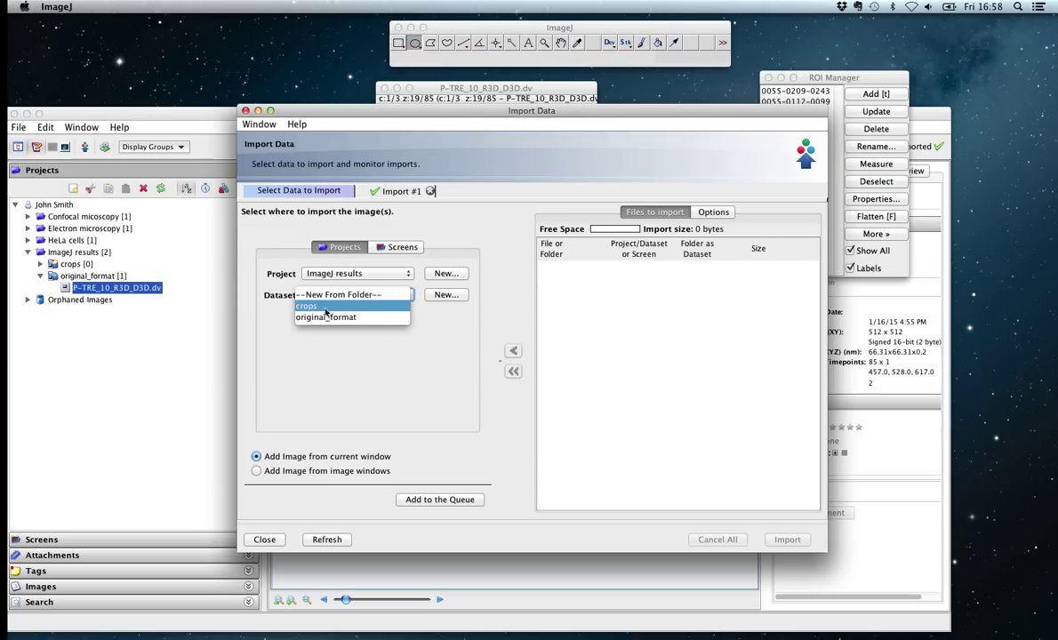
{"action": "left_click", "coordinate": [344, 308]}
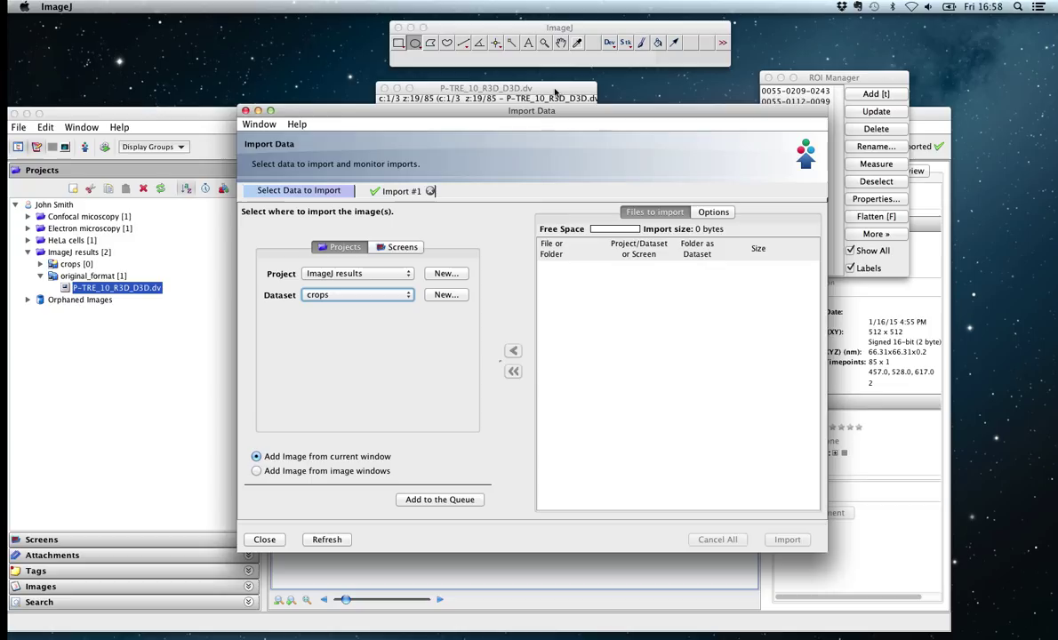
Add the cropped stack to the import queue and start the import.
{"action": "left_click_drag", "start_coordinate": [555, 92], "coordinate": [657, 56]}
{"action": "left_click", "coordinate": [401, 118]}
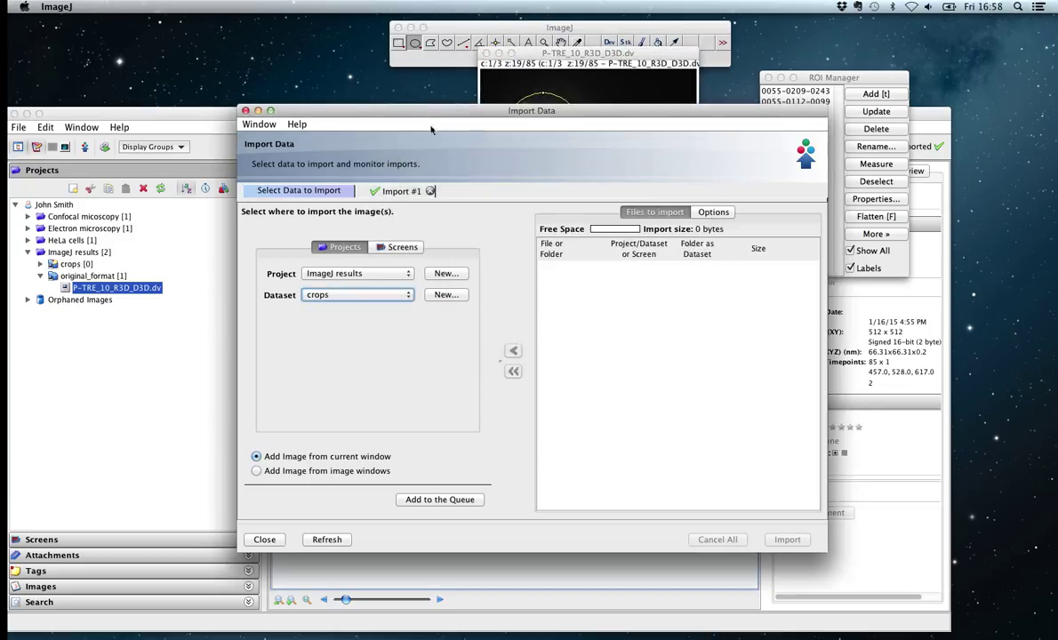
{"action": "left_click", "coordinate": [415, 499]}
{"action": "left_click", "coordinate": [788, 538]}
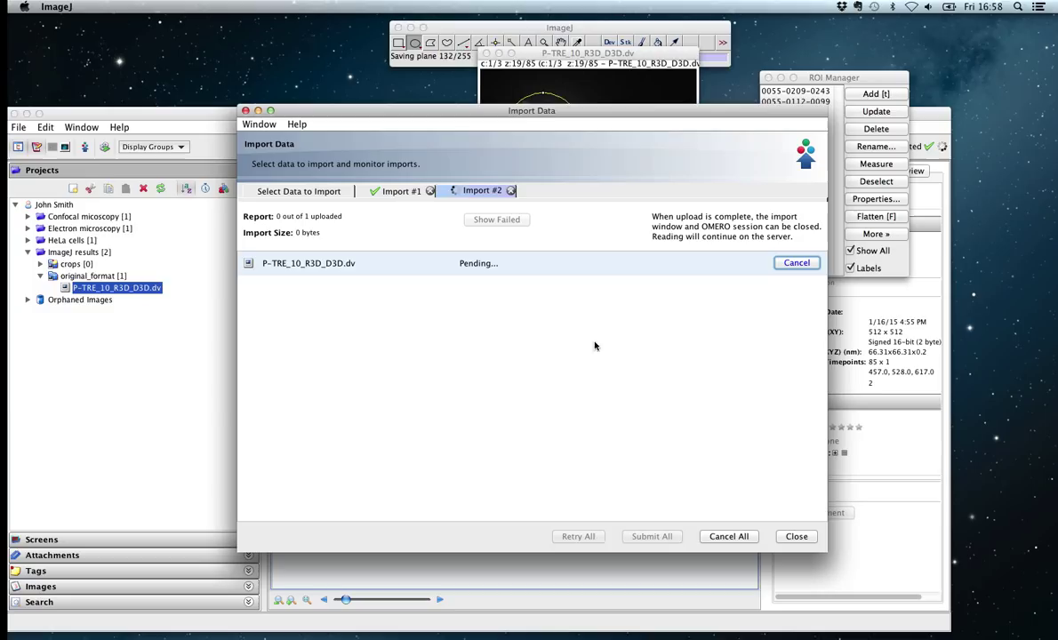
Watch Import #2's 152 MB OME-TIFF upload through to completion.
{"action": "left_click", "coordinate": [570, 28]}
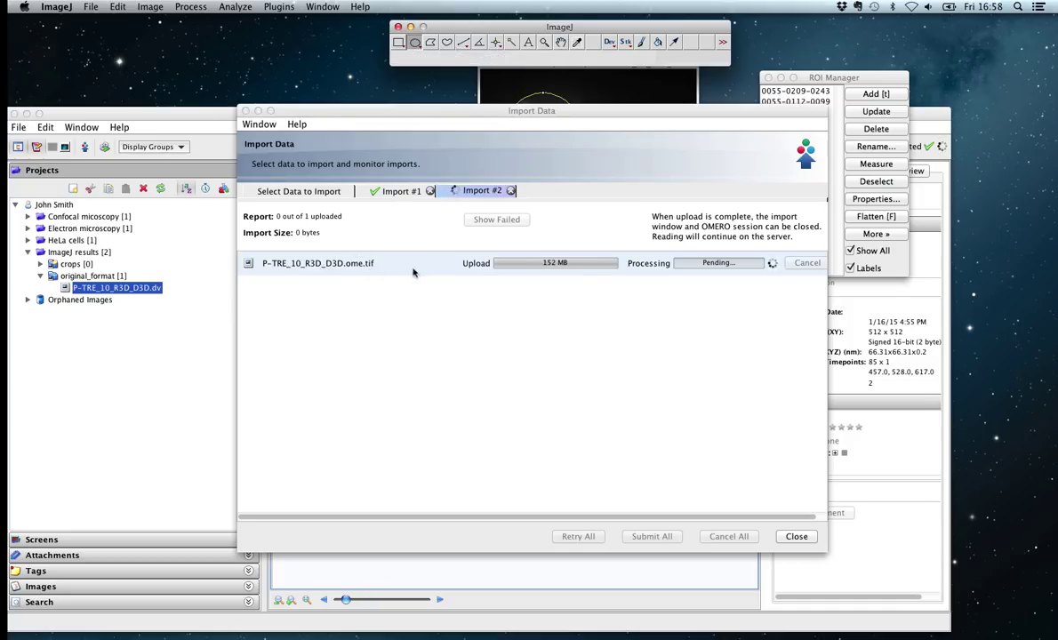
{"action": "left_click_drag", "start_coordinate": [586, 114], "coordinate": [583, 110]}
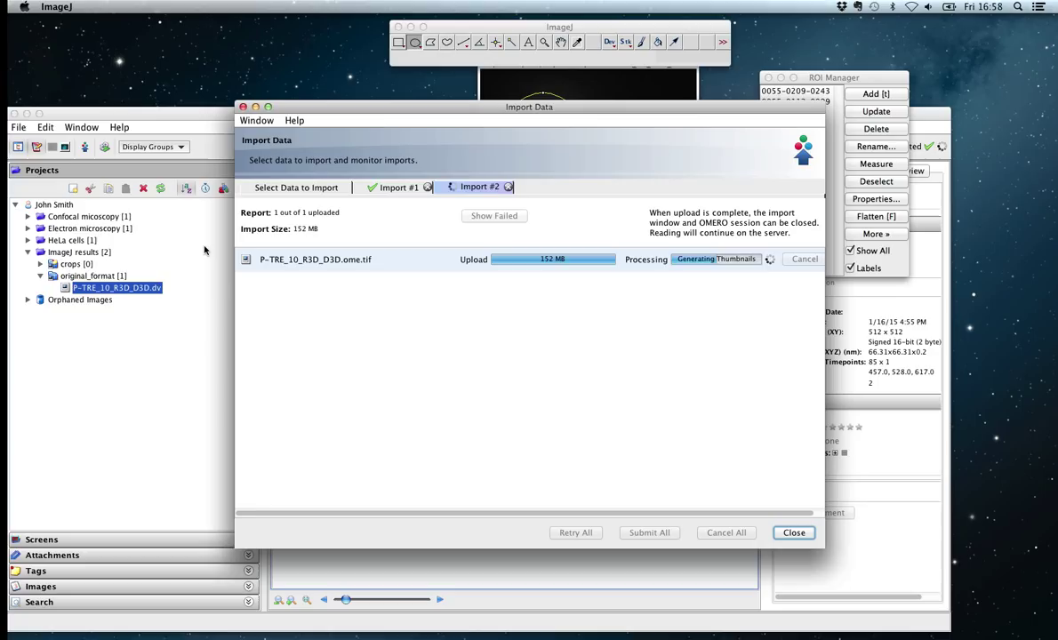
Refresh the project tree, expand crops, and select P-TRE_10_R3D_D3D.ome.tif to see 344 x 333 and 2 ROIs.
{"action": "left_click", "coordinate": [204, 251]}
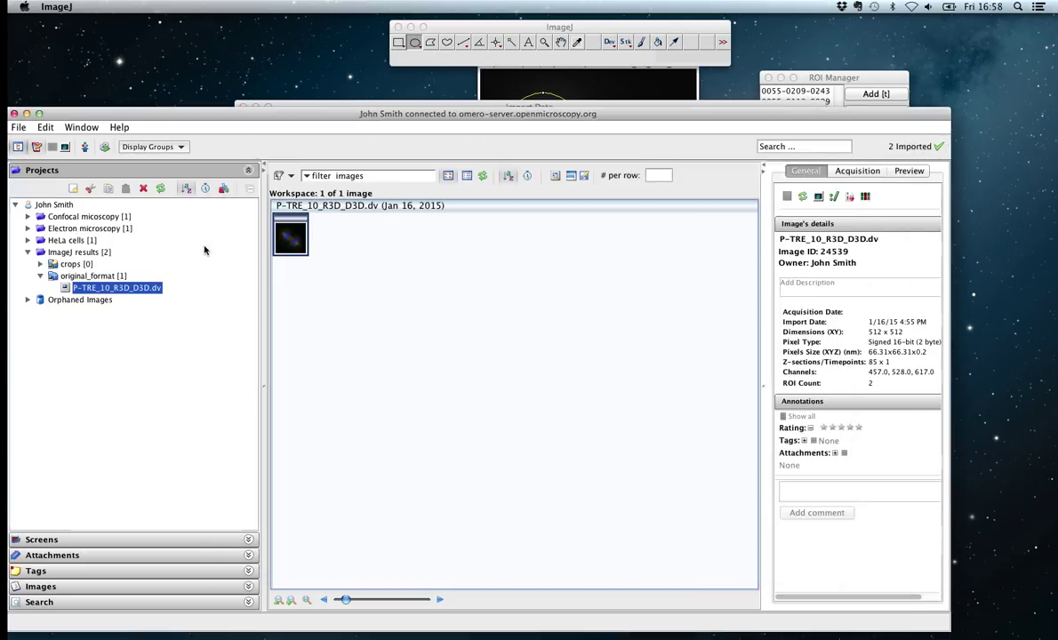
{"action": "left_click", "coordinate": [160, 188]}
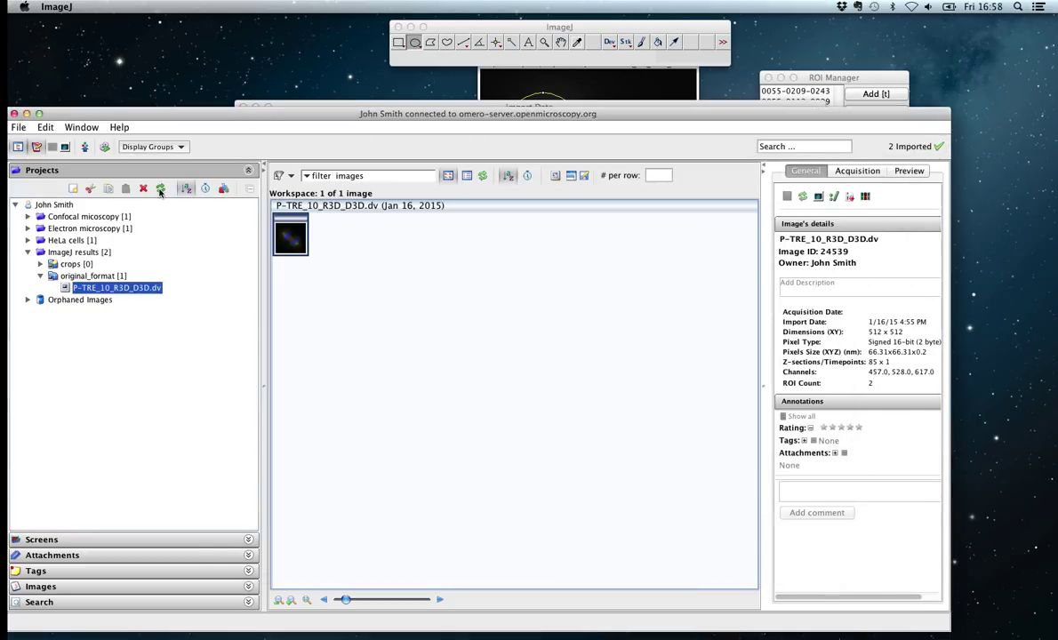
{"action": "left_click", "coordinate": [50, 264]}
{"action": "left_click", "coordinate": [290, 236]}
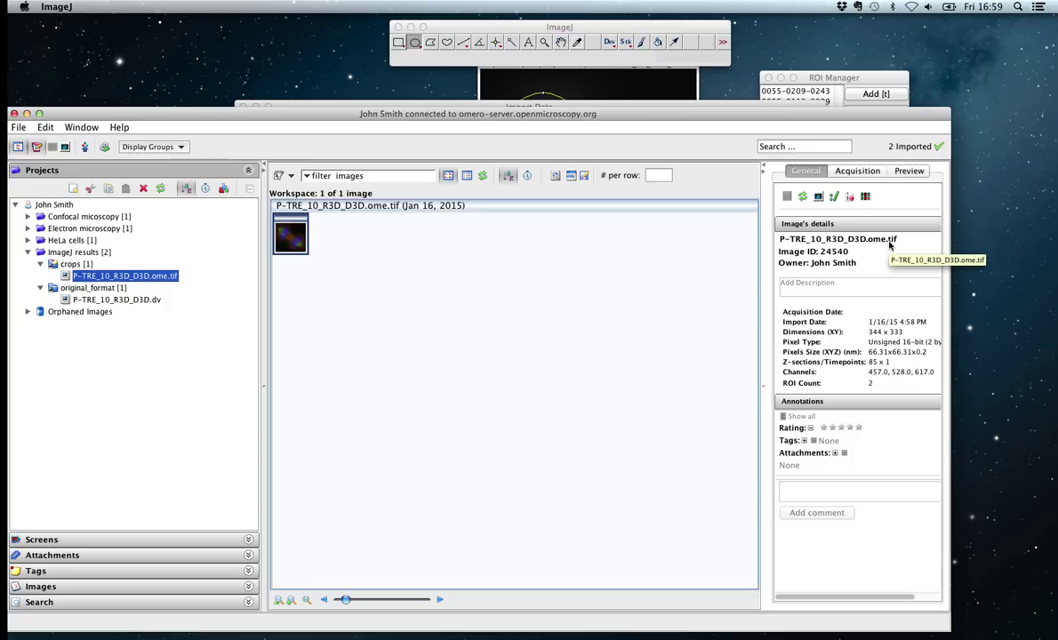
{"action": "left_click_drag", "start_coordinate": [668, 31], "coordinate": [654, 25]}
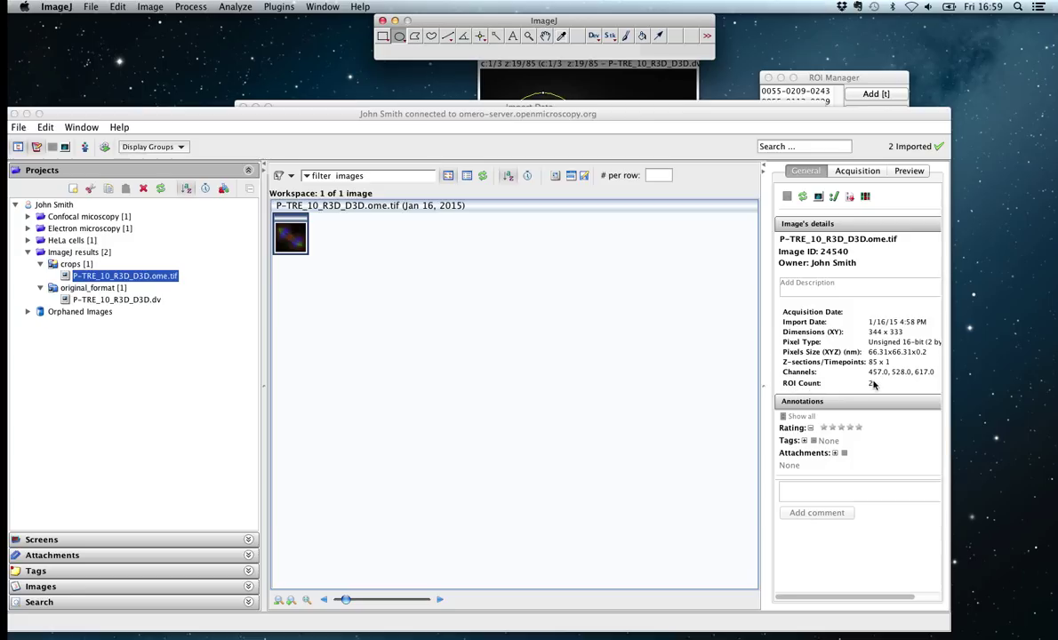
Open the uploaded crop P-TRE_10_R3D_D3D.ome.tif in the OMERO.insight image viewer.
{"action": "right_click", "coordinate": [302, 248]}
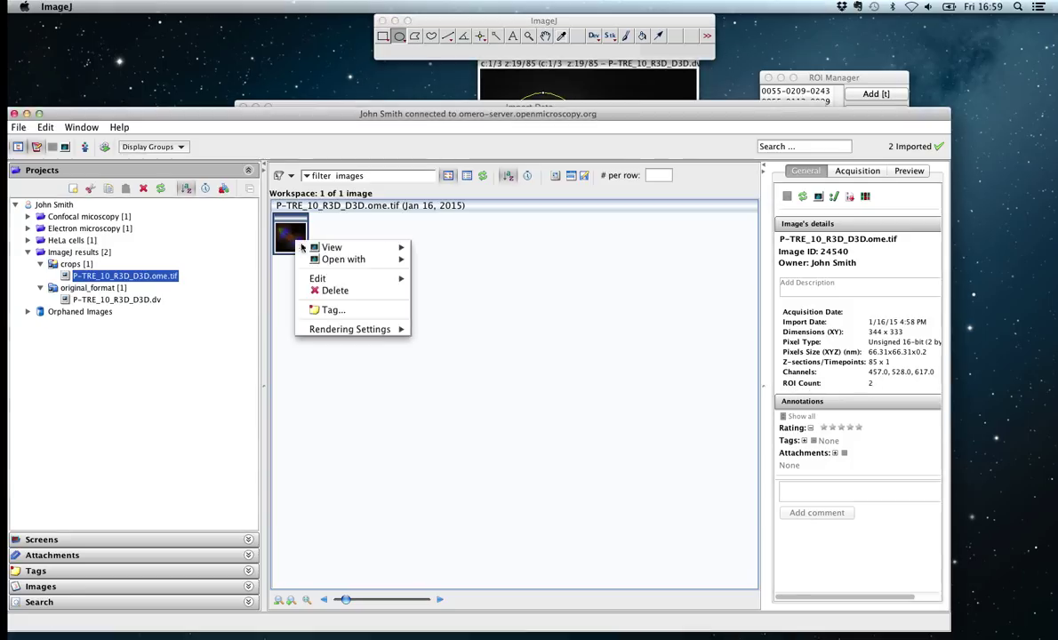
{"action": "mouse_move", "coordinate": [327, 247]}
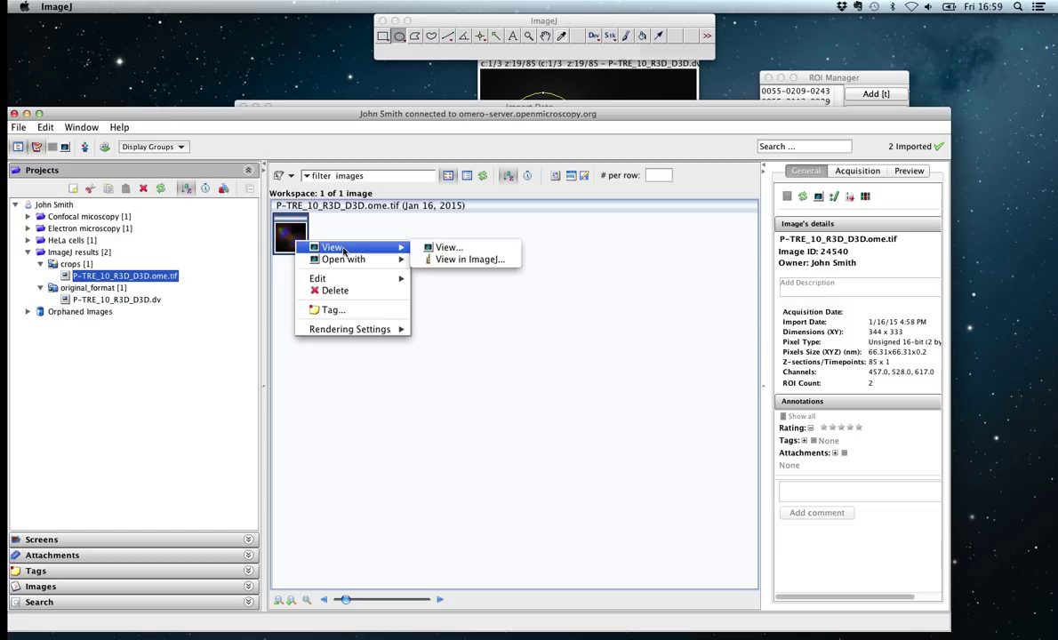
{"action": "left_click", "coordinate": [446, 247]}
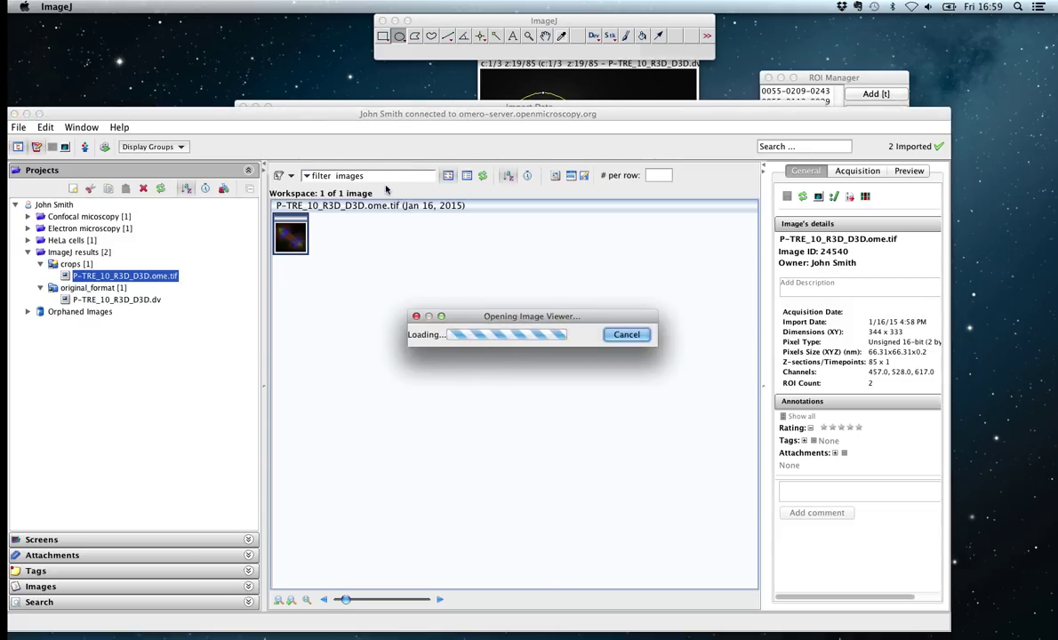
List ROIs 6682 and 6683 and place ImageJ's crop beside the viewer for comparison.
{"action": "left_click", "coordinate": [163, 157]}
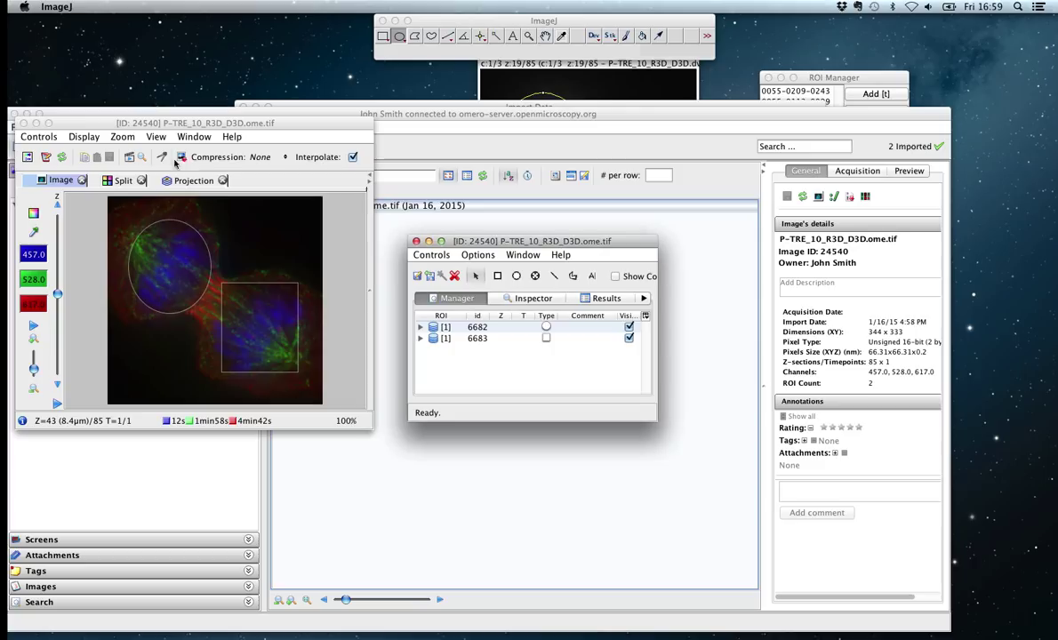
{"action": "left_click_drag", "start_coordinate": [461, 241], "coordinate": [436, 225]}
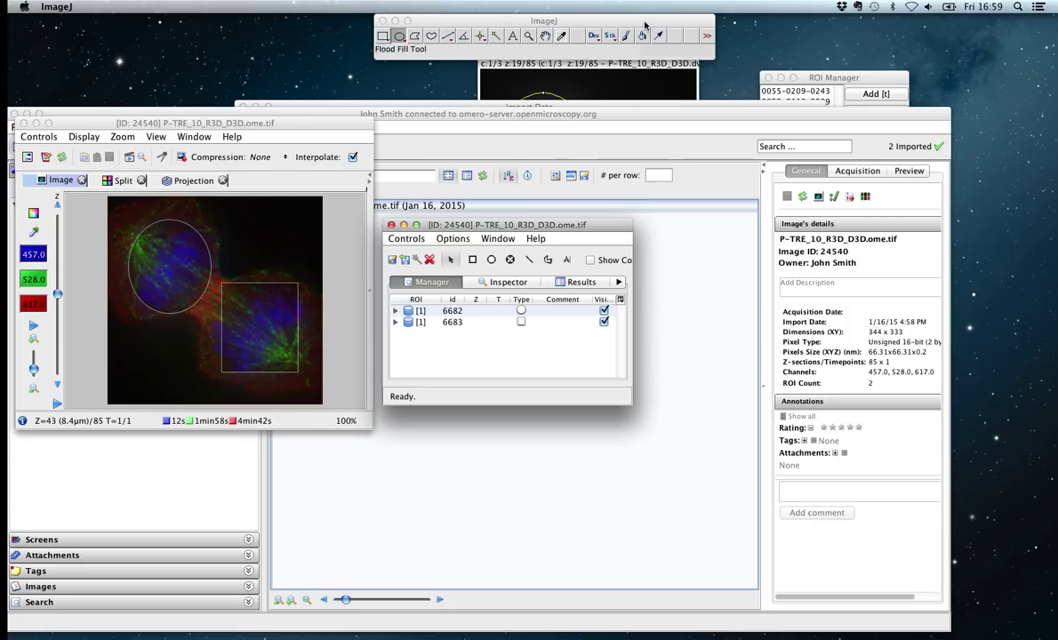
{"action": "left_click_drag", "start_coordinate": [646, 27], "coordinate": [466, 27]}
{"action": "left_click_drag", "start_coordinate": [578, 54], "coordinate": [499, 165]}
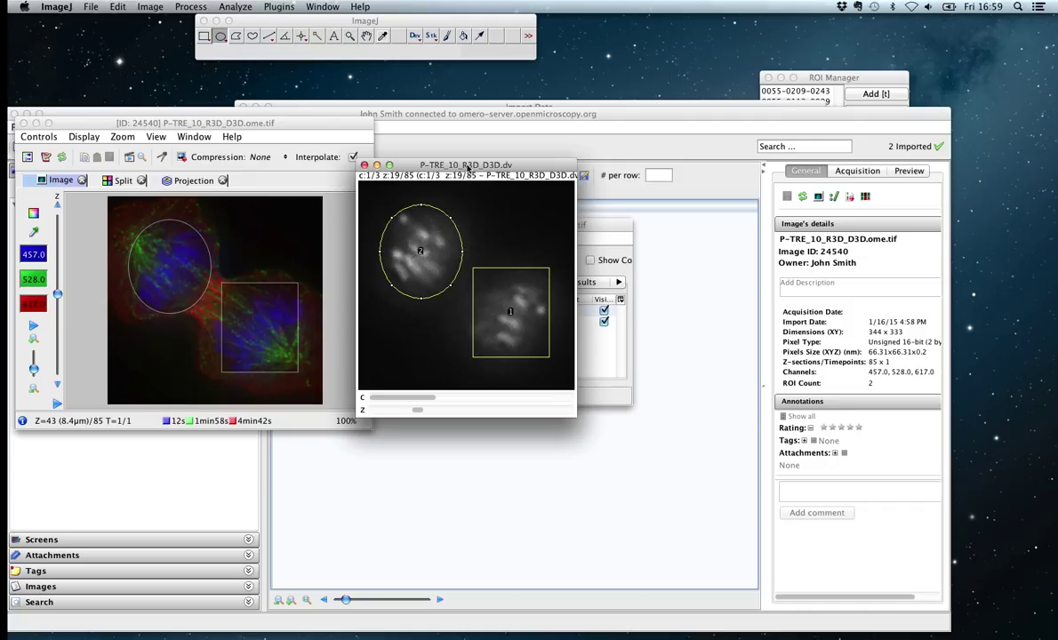
{"action": "left_click_drag", "start_coordinate": [466, 166], "coordinate": [451, 175]}
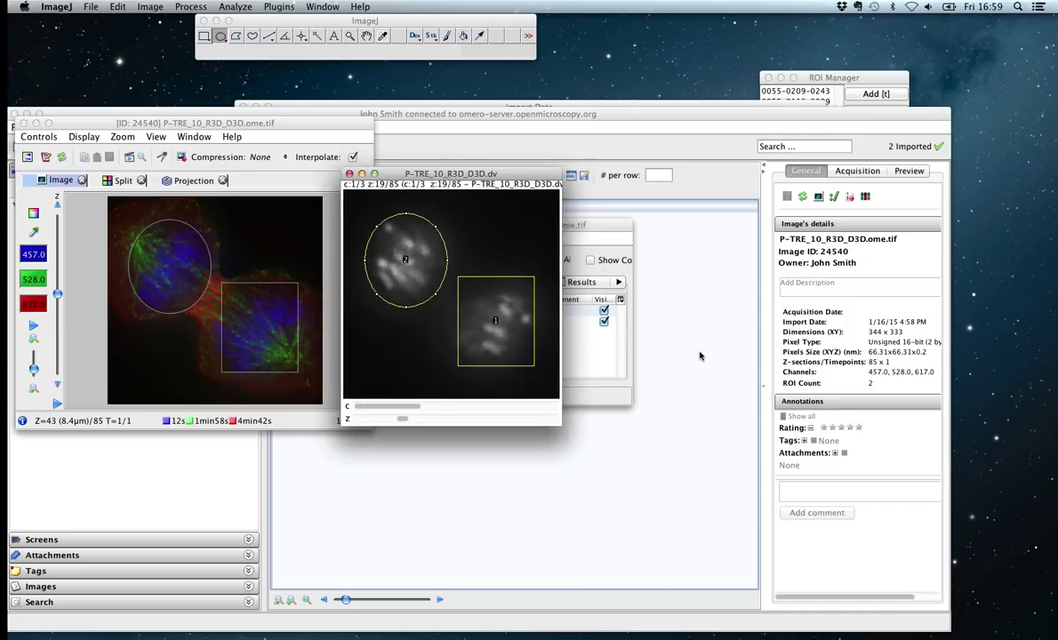